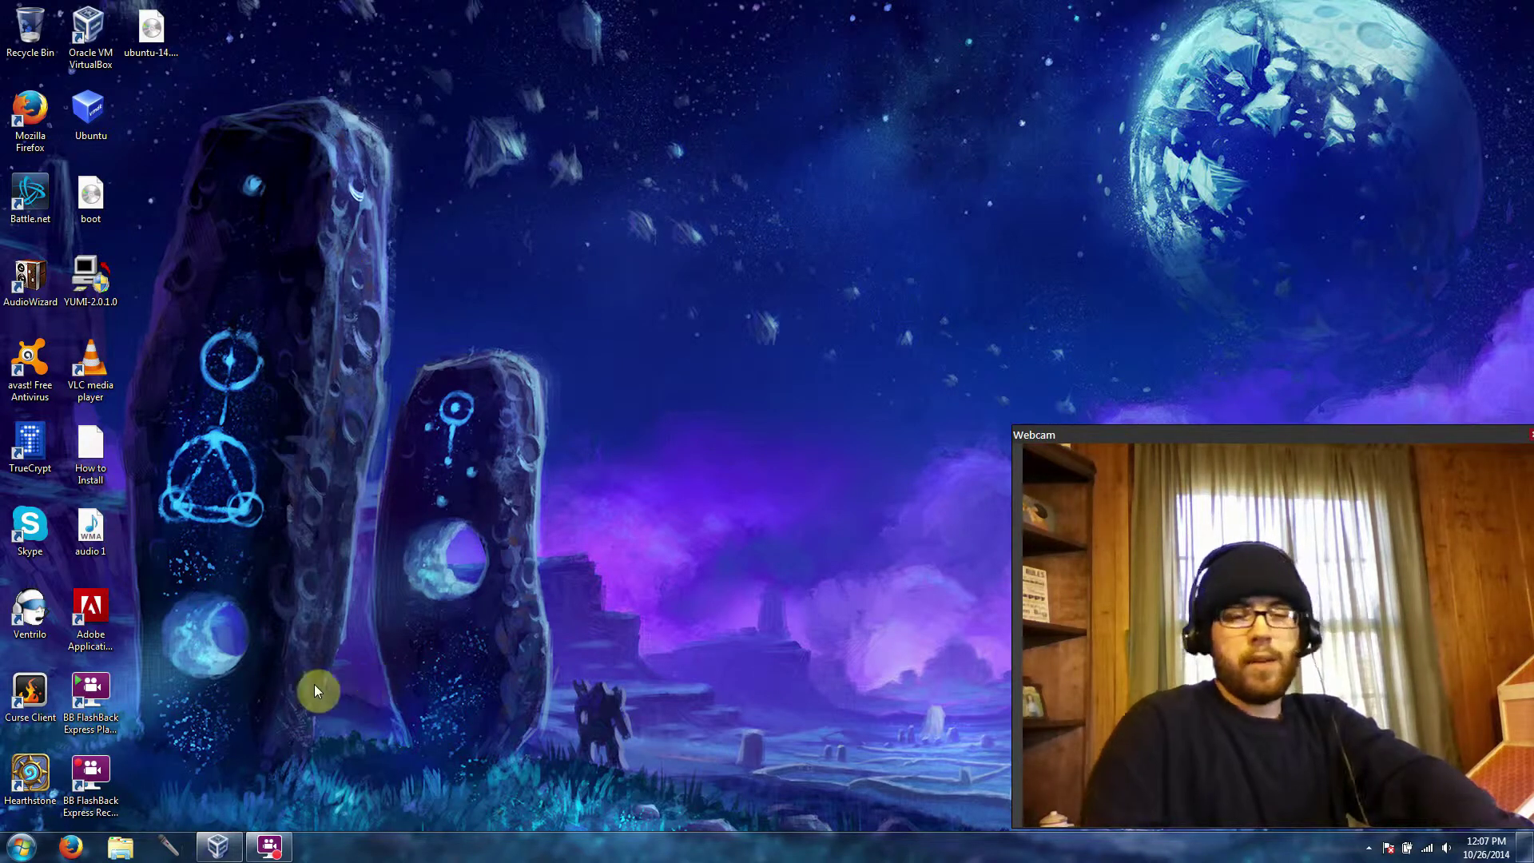
- Start Firefox from the Windows taskbar
click(70, 846)
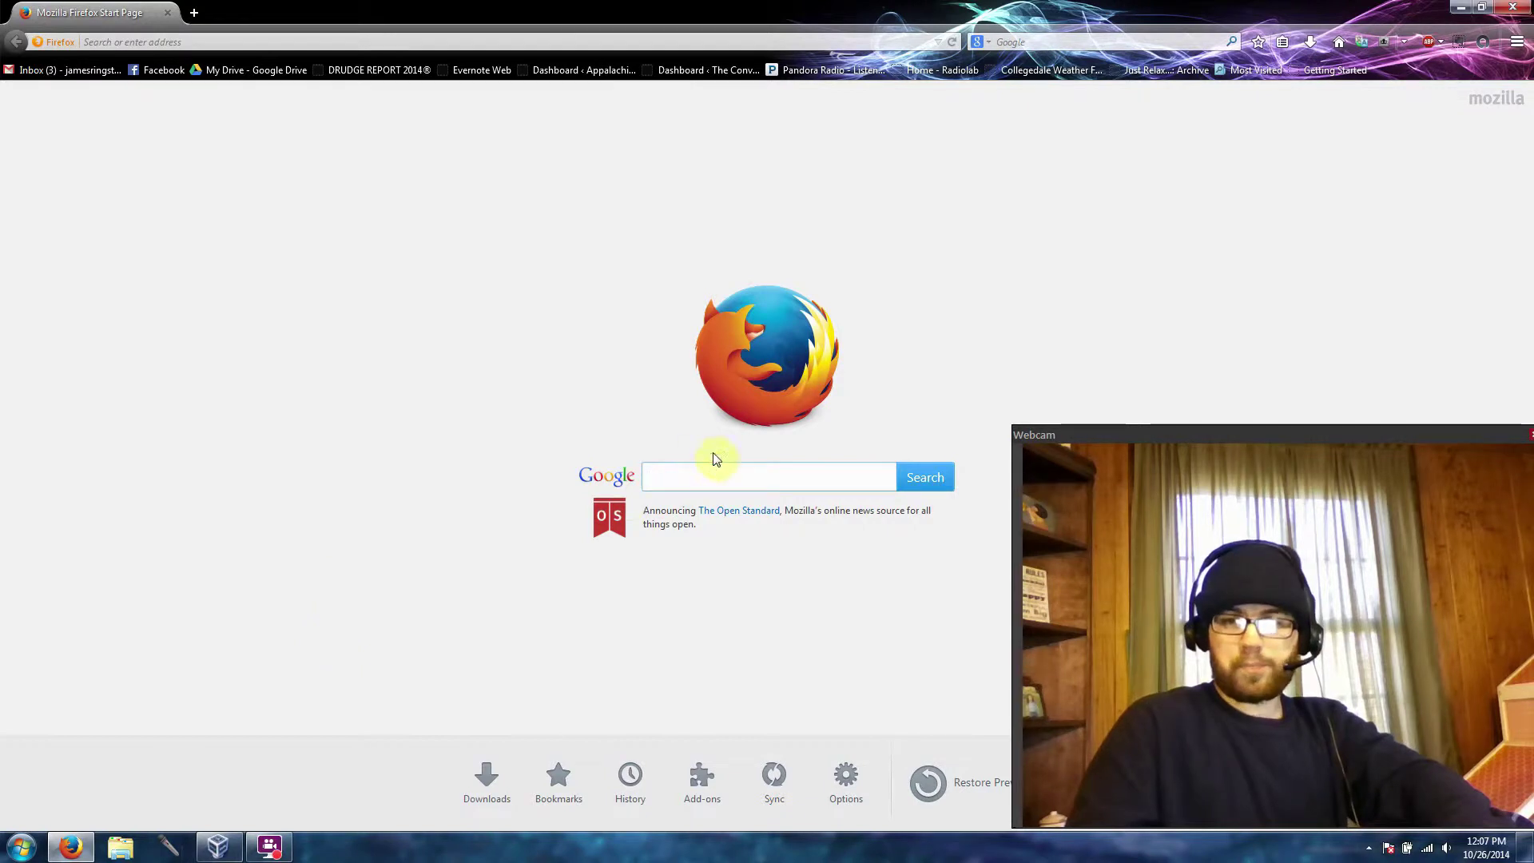
- Search Google for 'ubuntu' and open the ubuntu.com home page result
text(ubuntu)
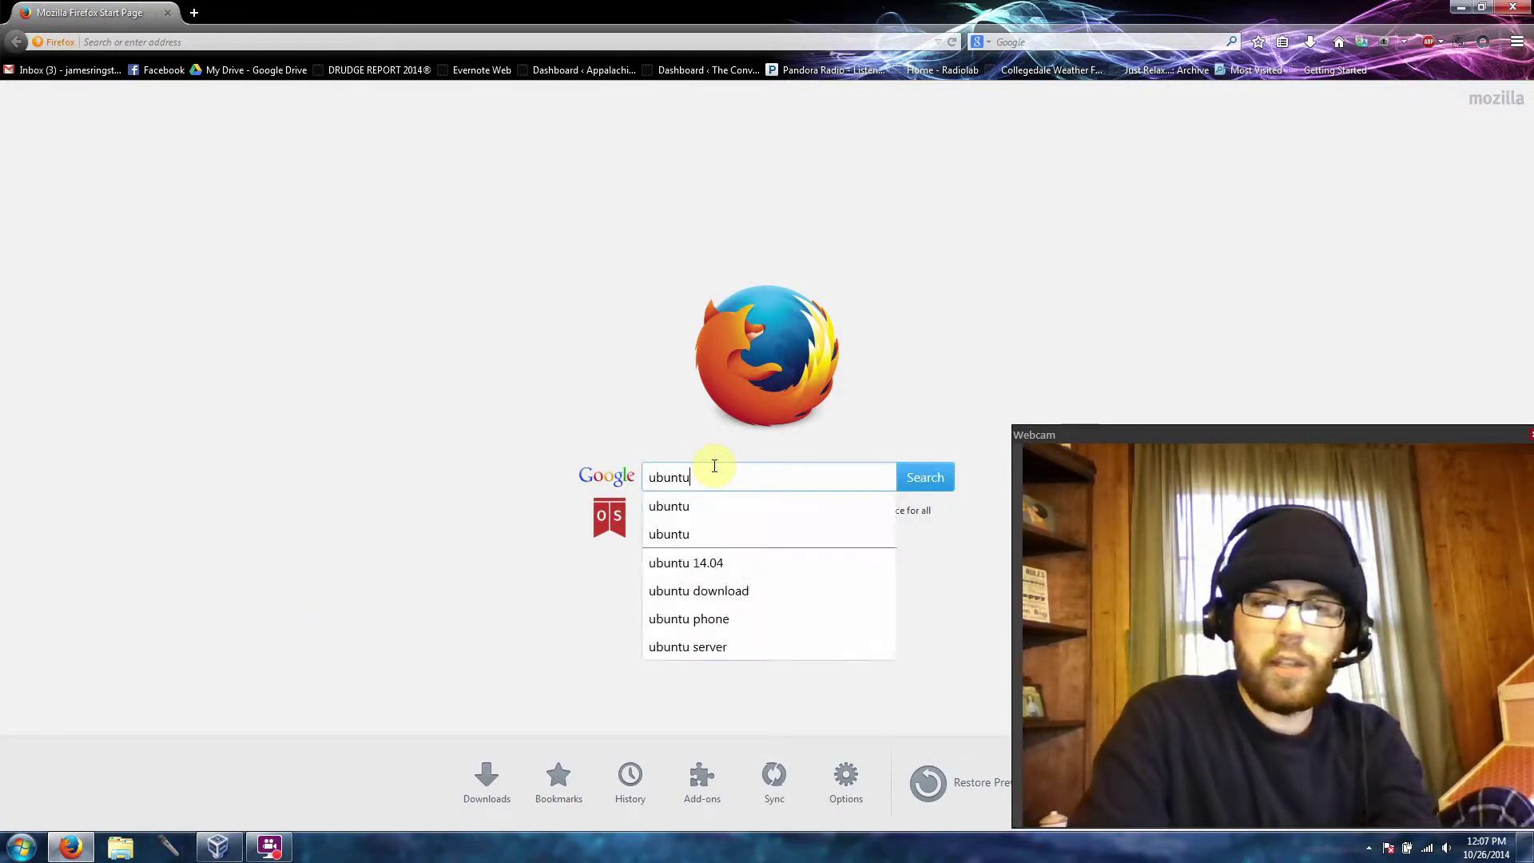
key(Return)
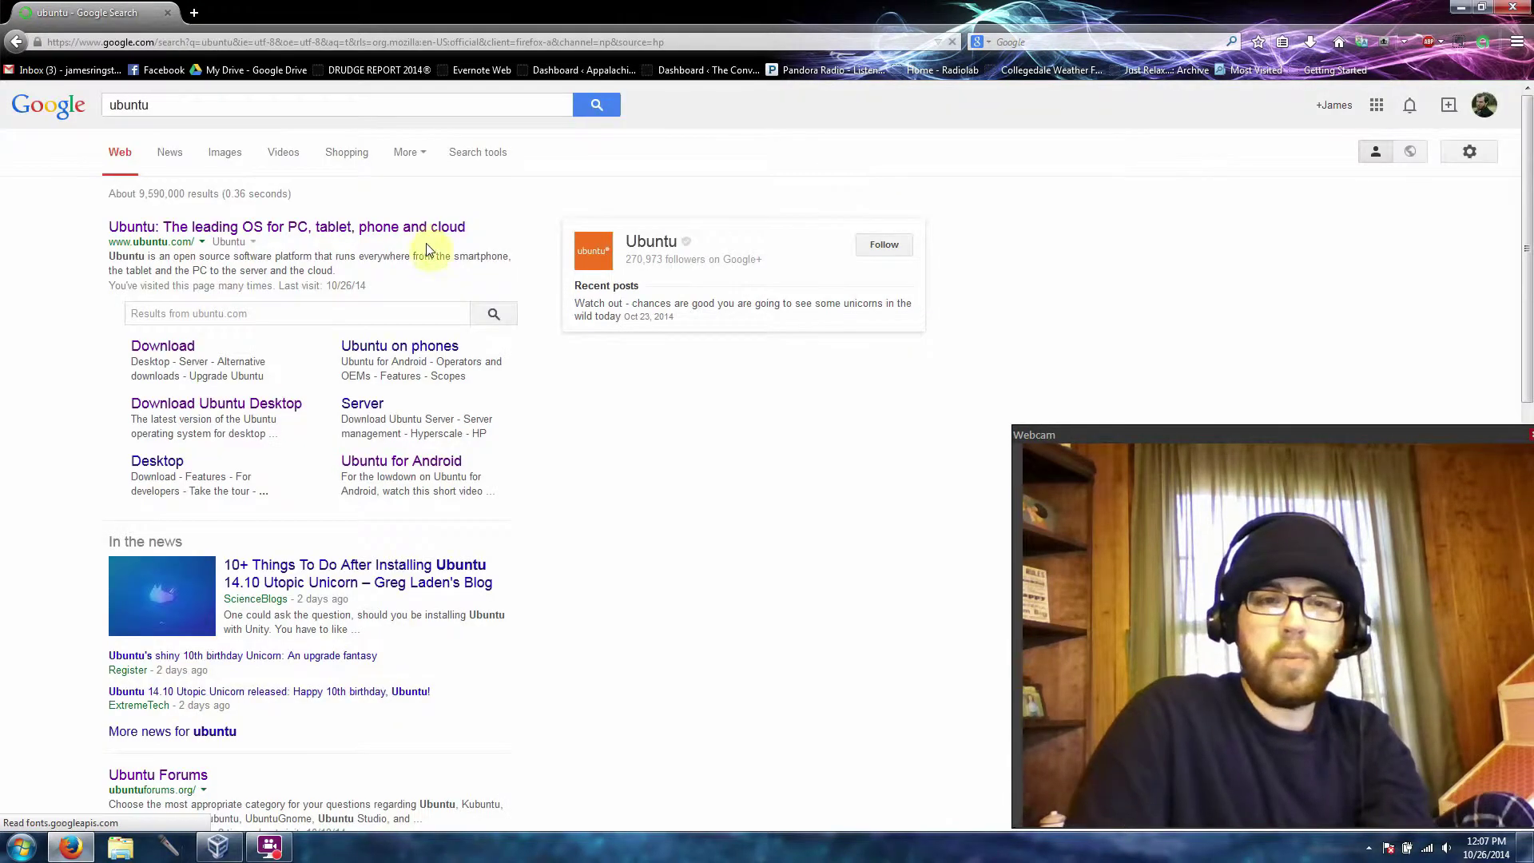
click(435, 228)
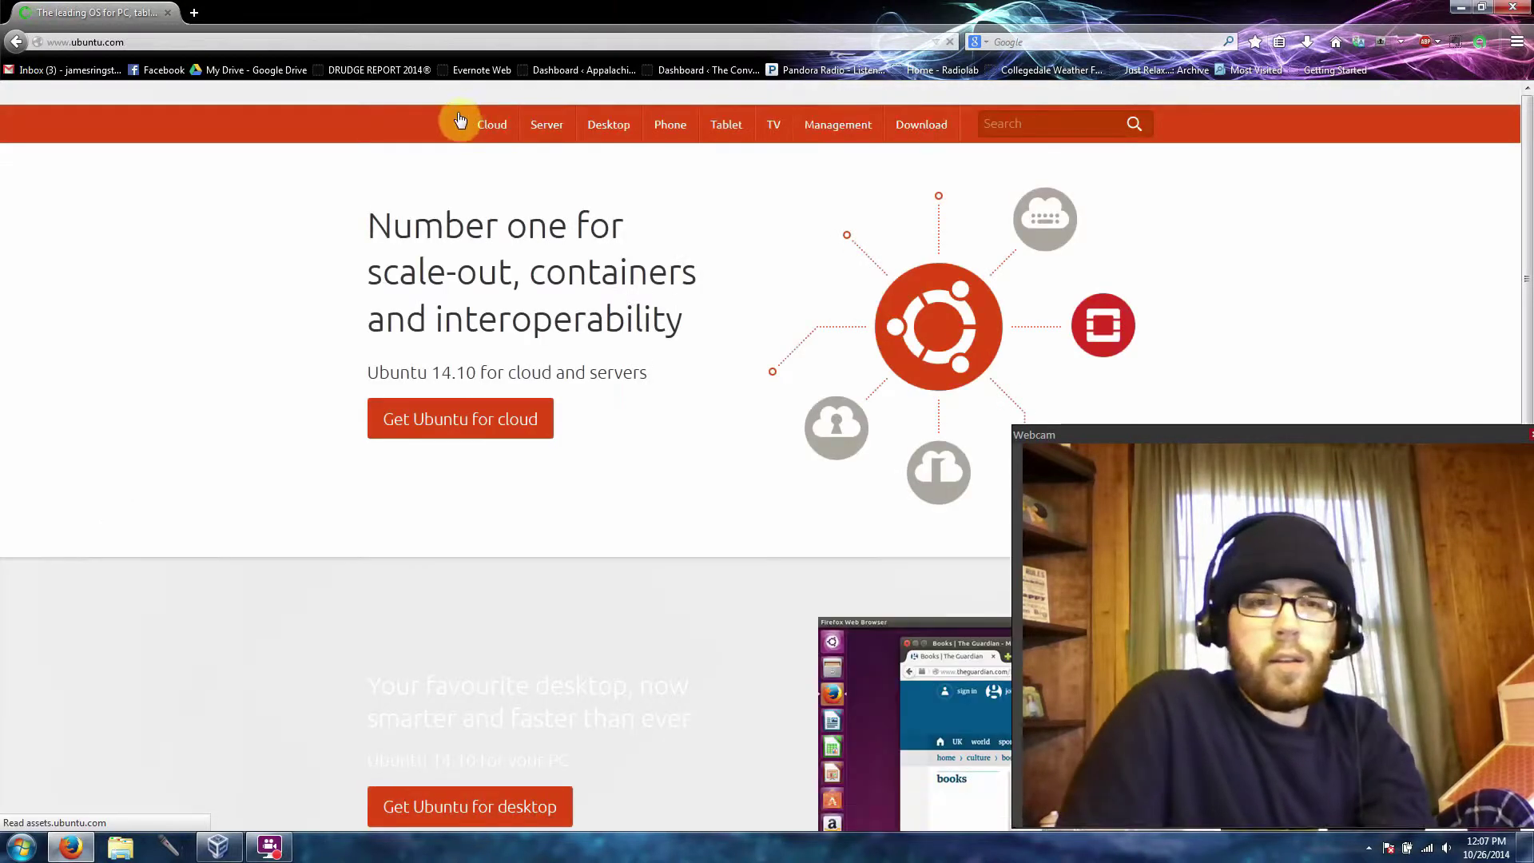
mouse_move(941, 122)
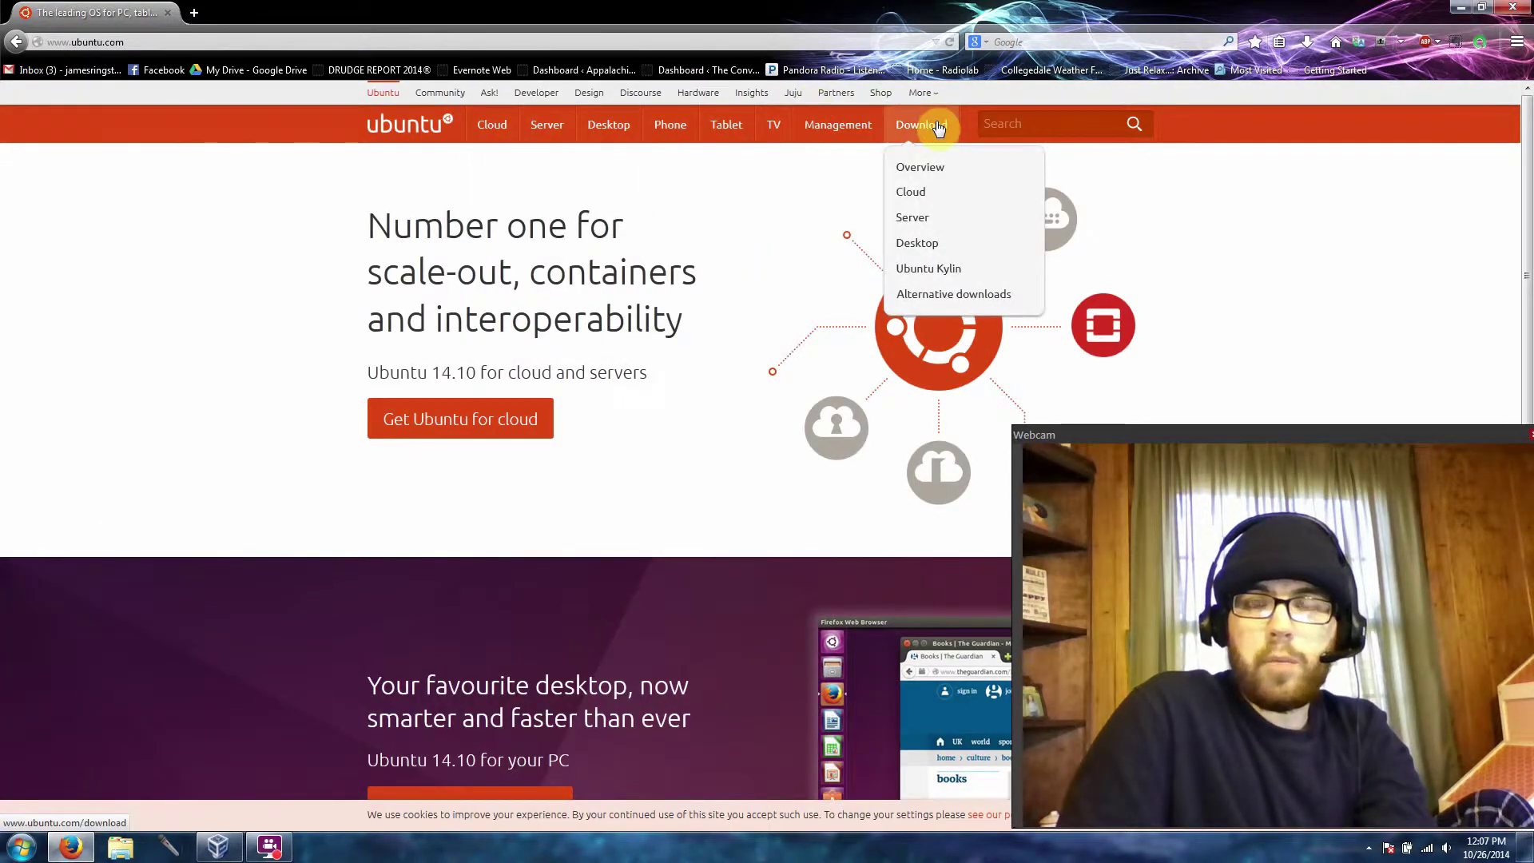
- Go to Download > Ubuntu Desktop and view the 64-bit and 32-bit flavours for 14.04.1 LTS
click(938, 128)
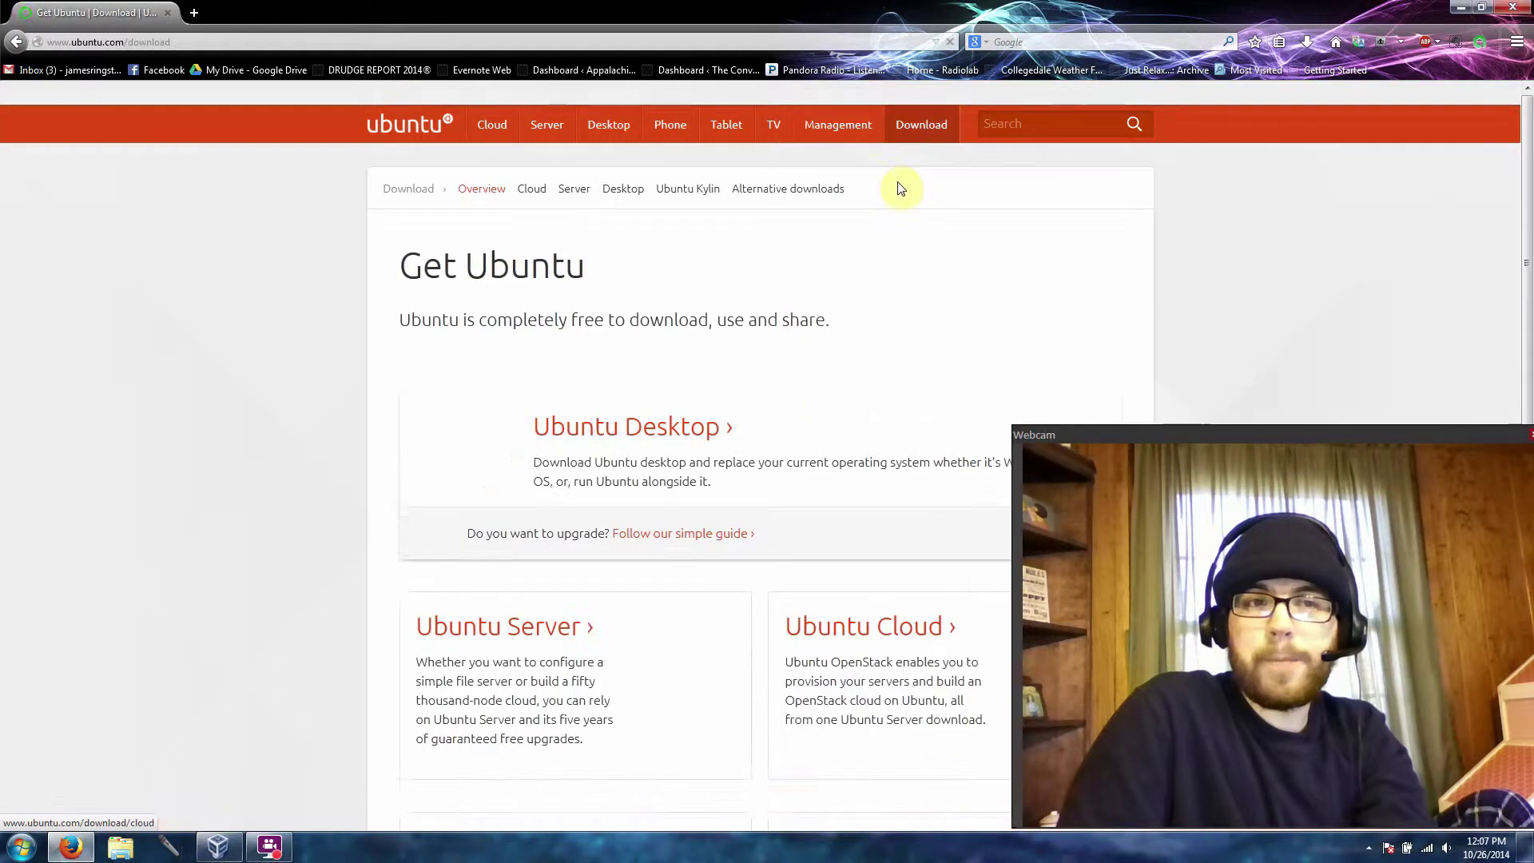
click(633, 430)
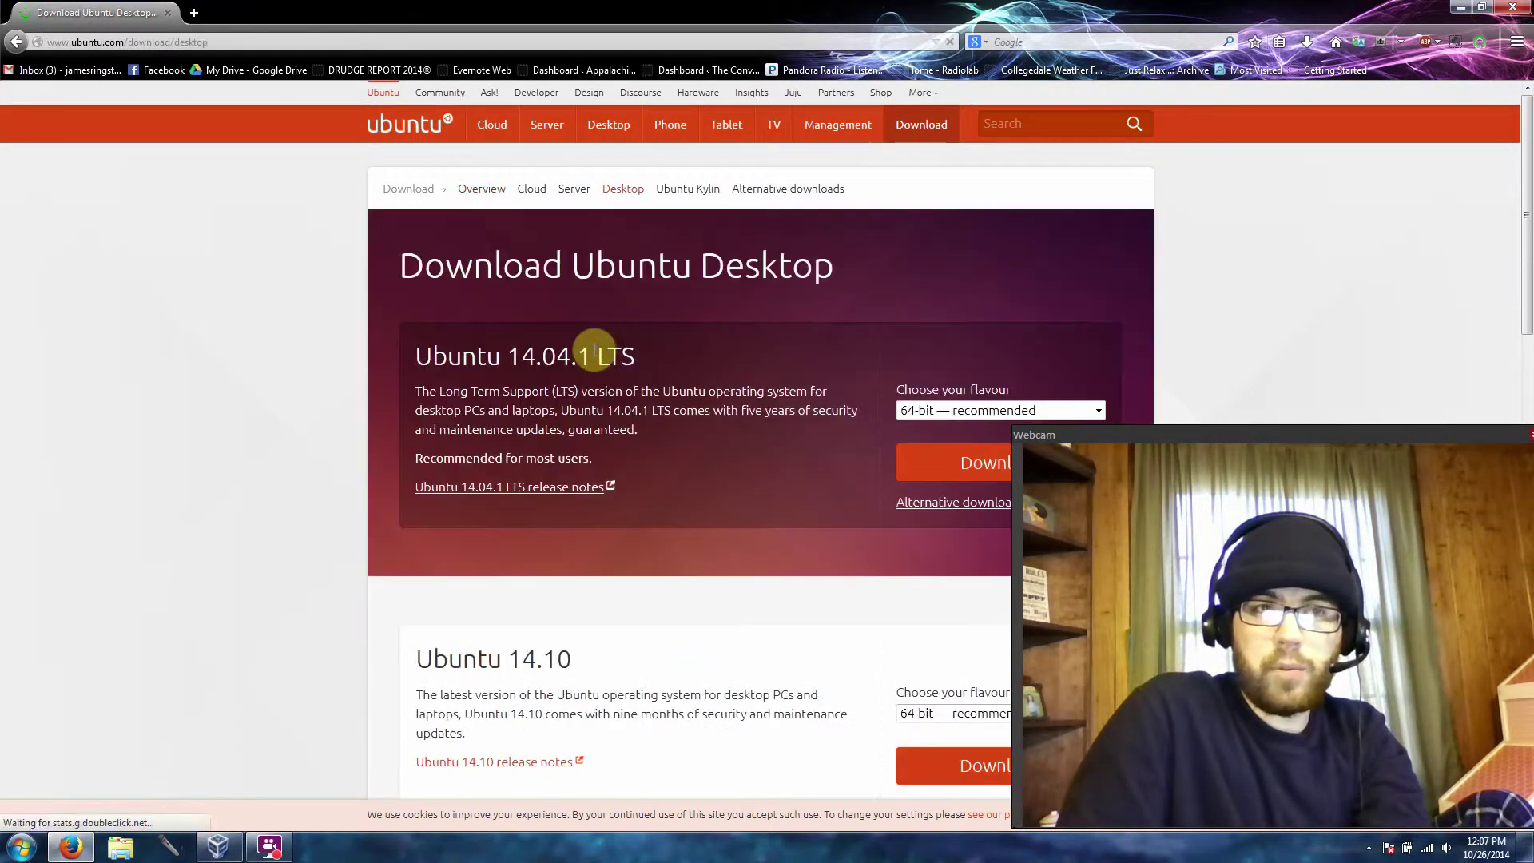
drag(412, 354, 634, 342)
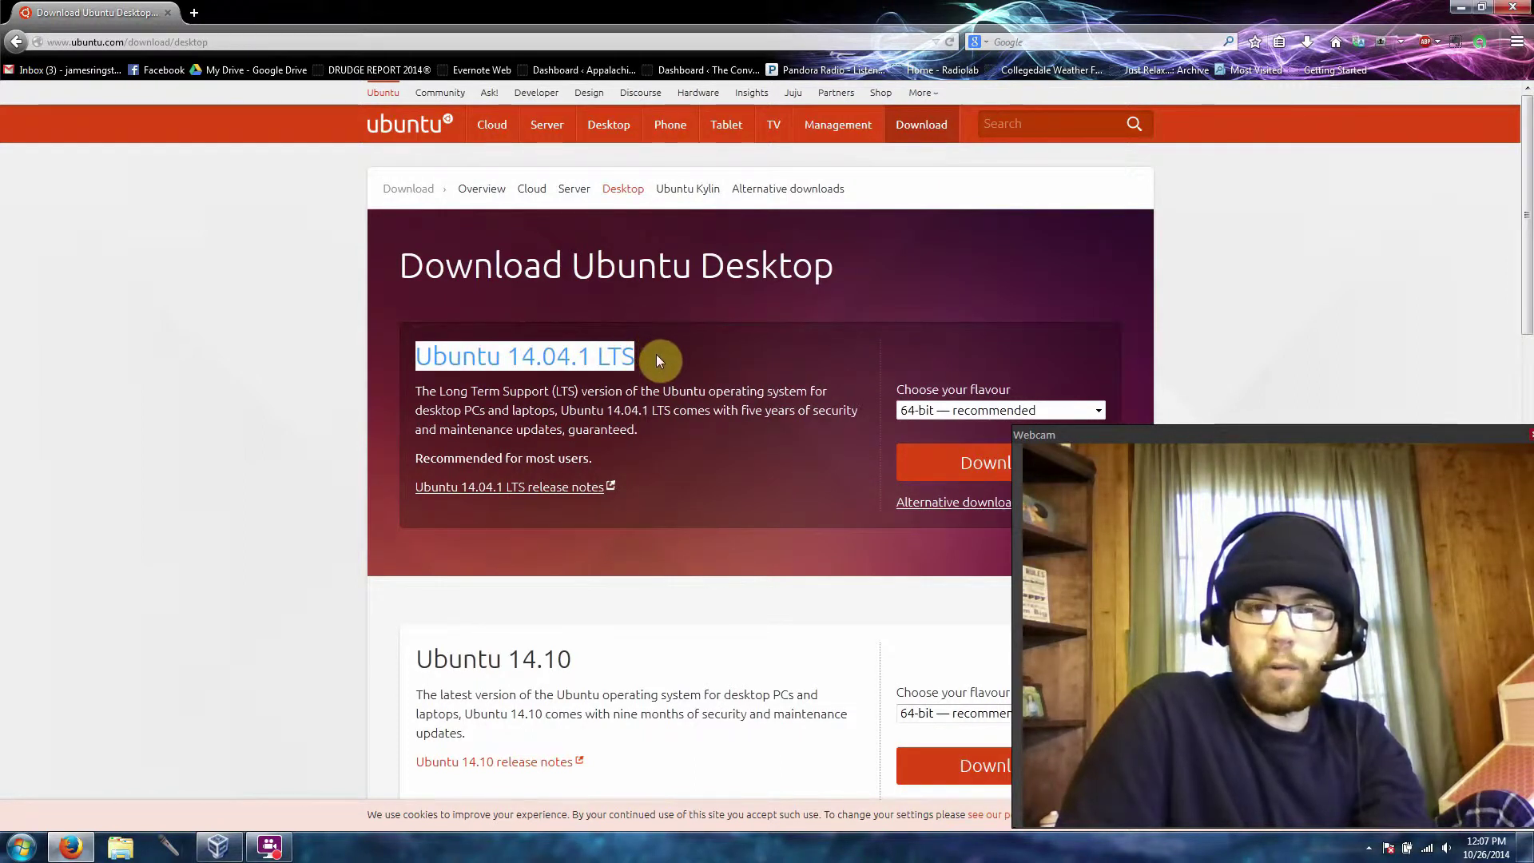
click(655, 354)
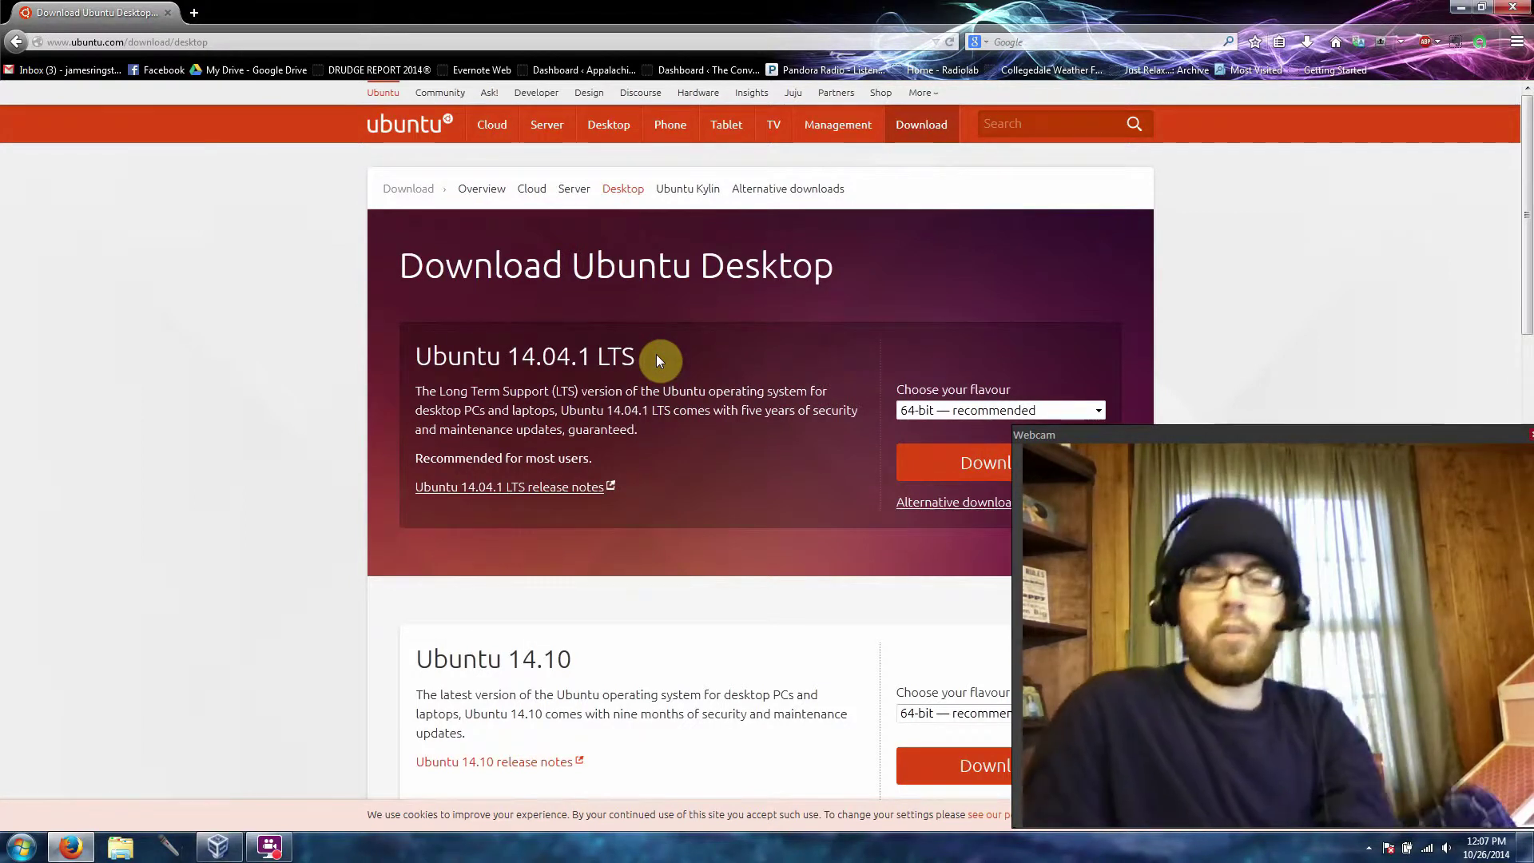
scroll(707, 371, down, 2)
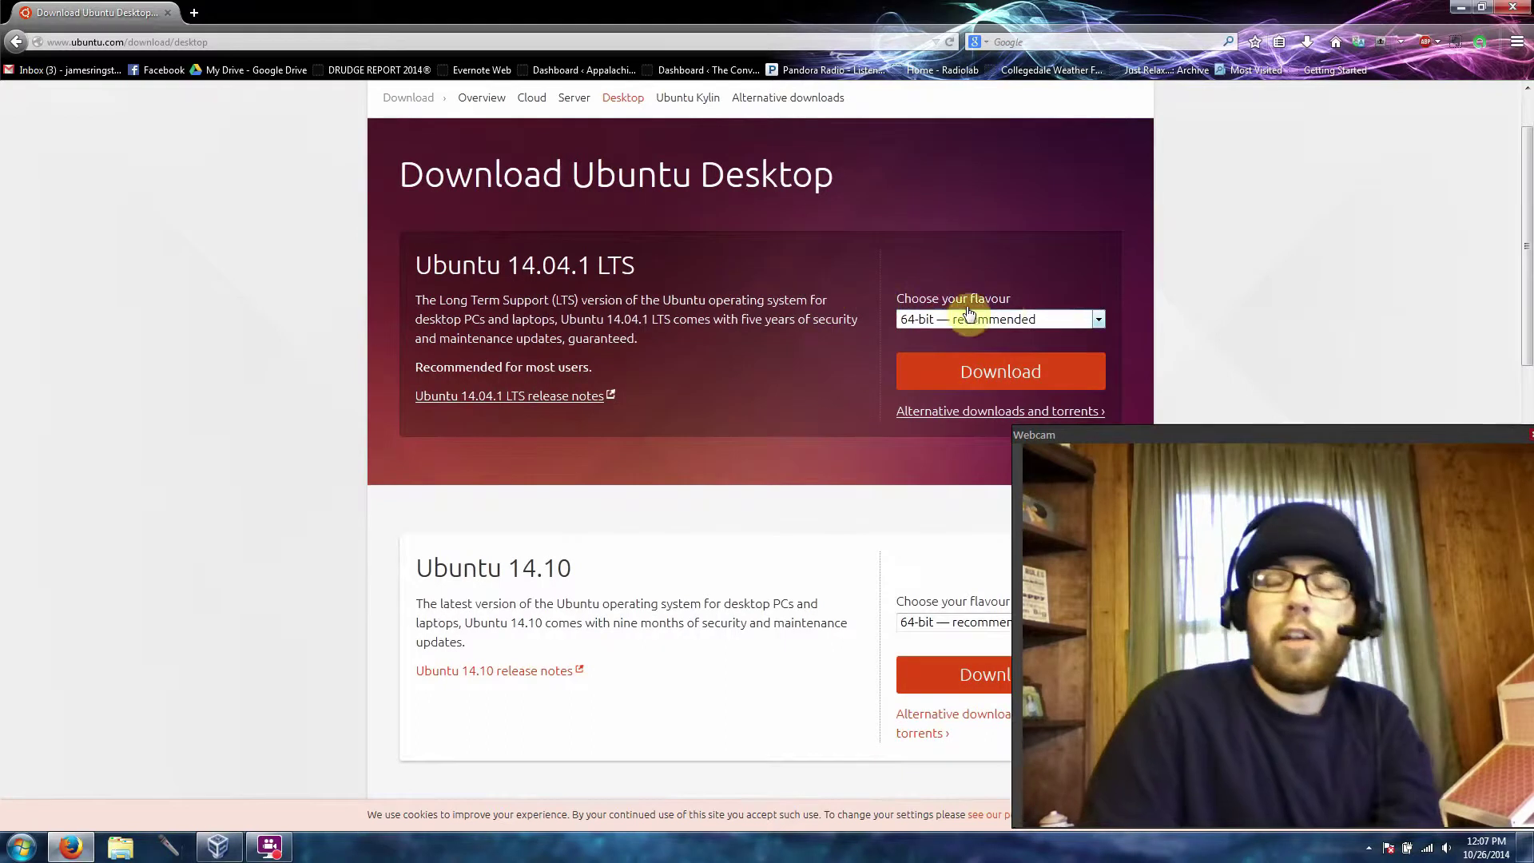
click(1096, 318)
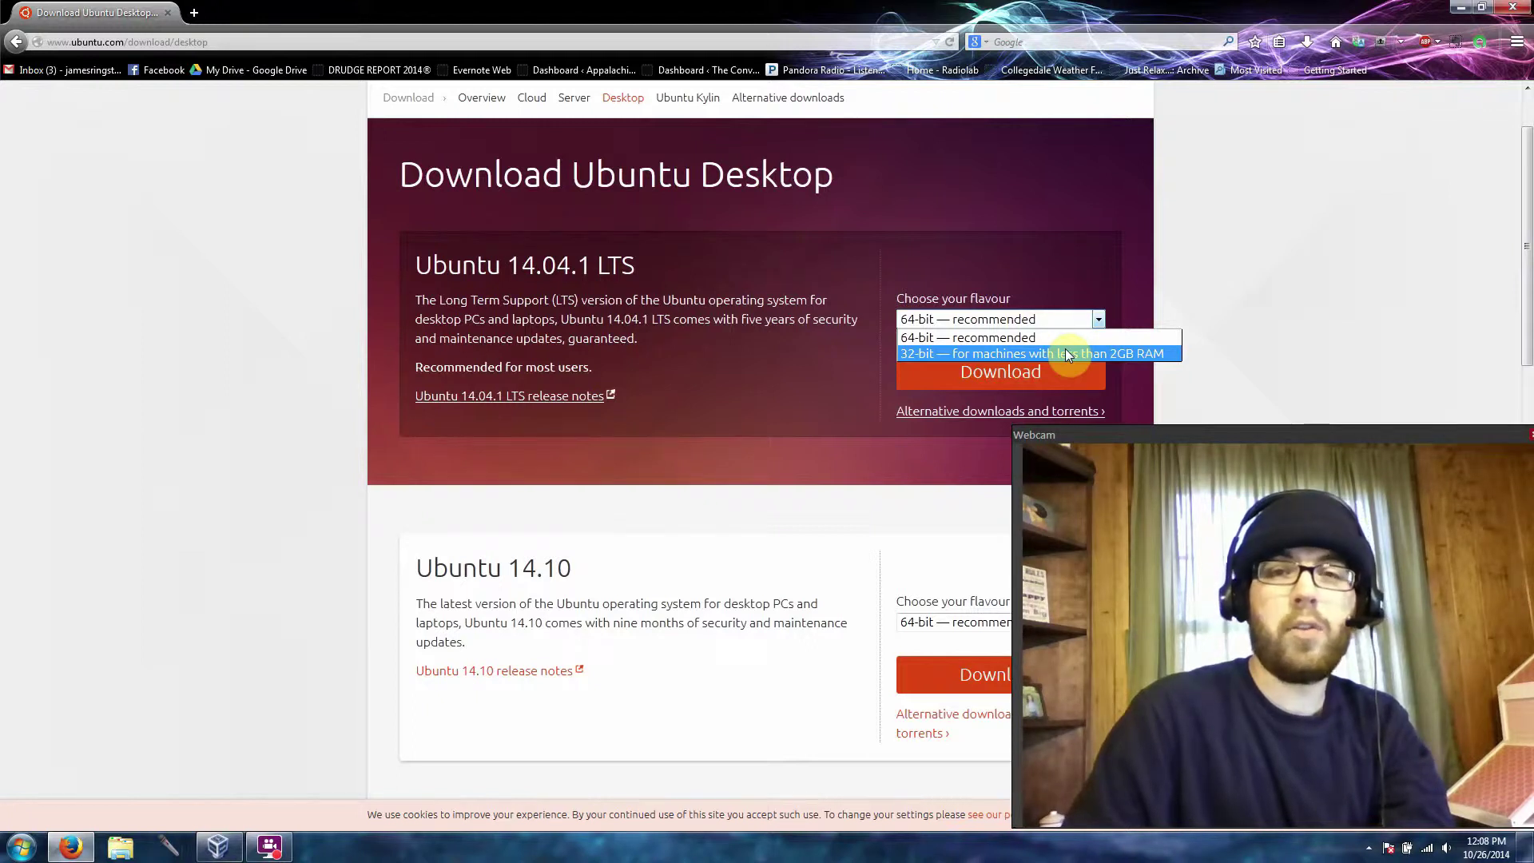
- Download the 64-bit Ubuntu 14.04.1 LTS ISO, choosing 'Not now, take me to the download'
click(1031, 337)
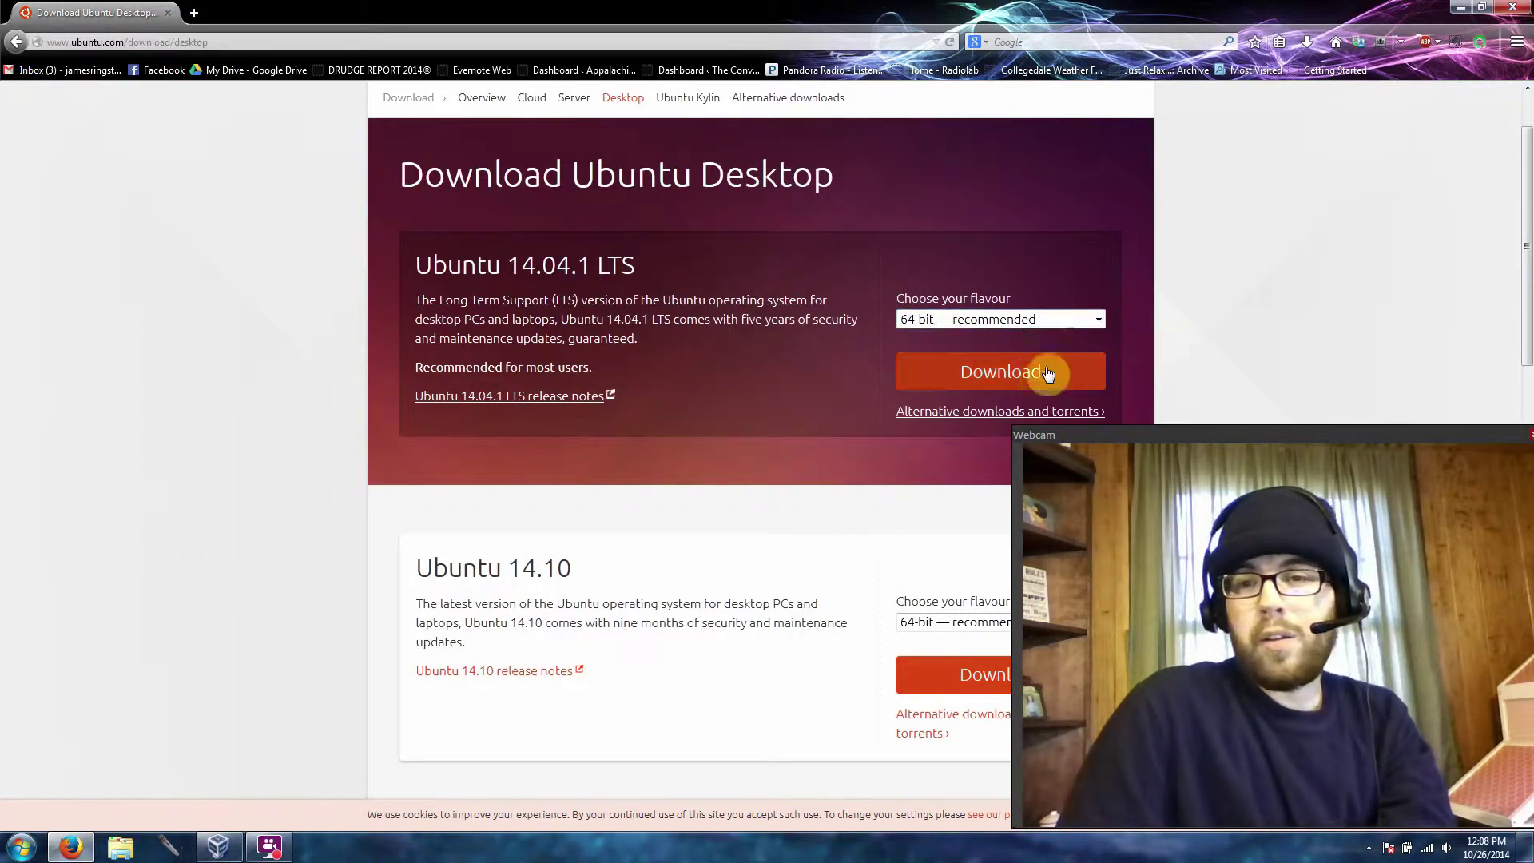
click(1045, 387)
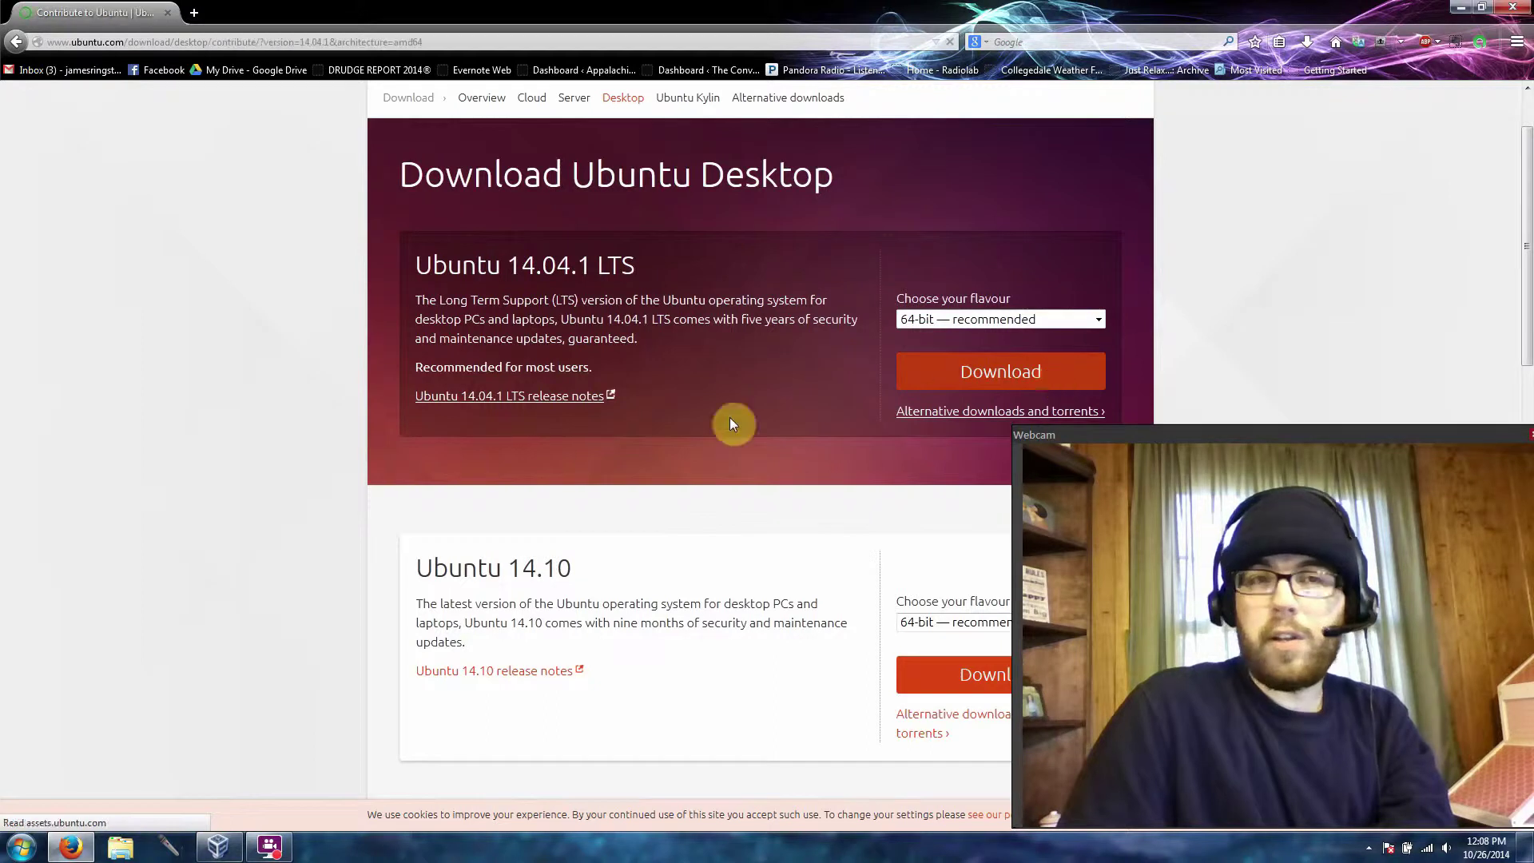
scroll(430, 387, down, 3)
scroll(426, 379, up, 3)
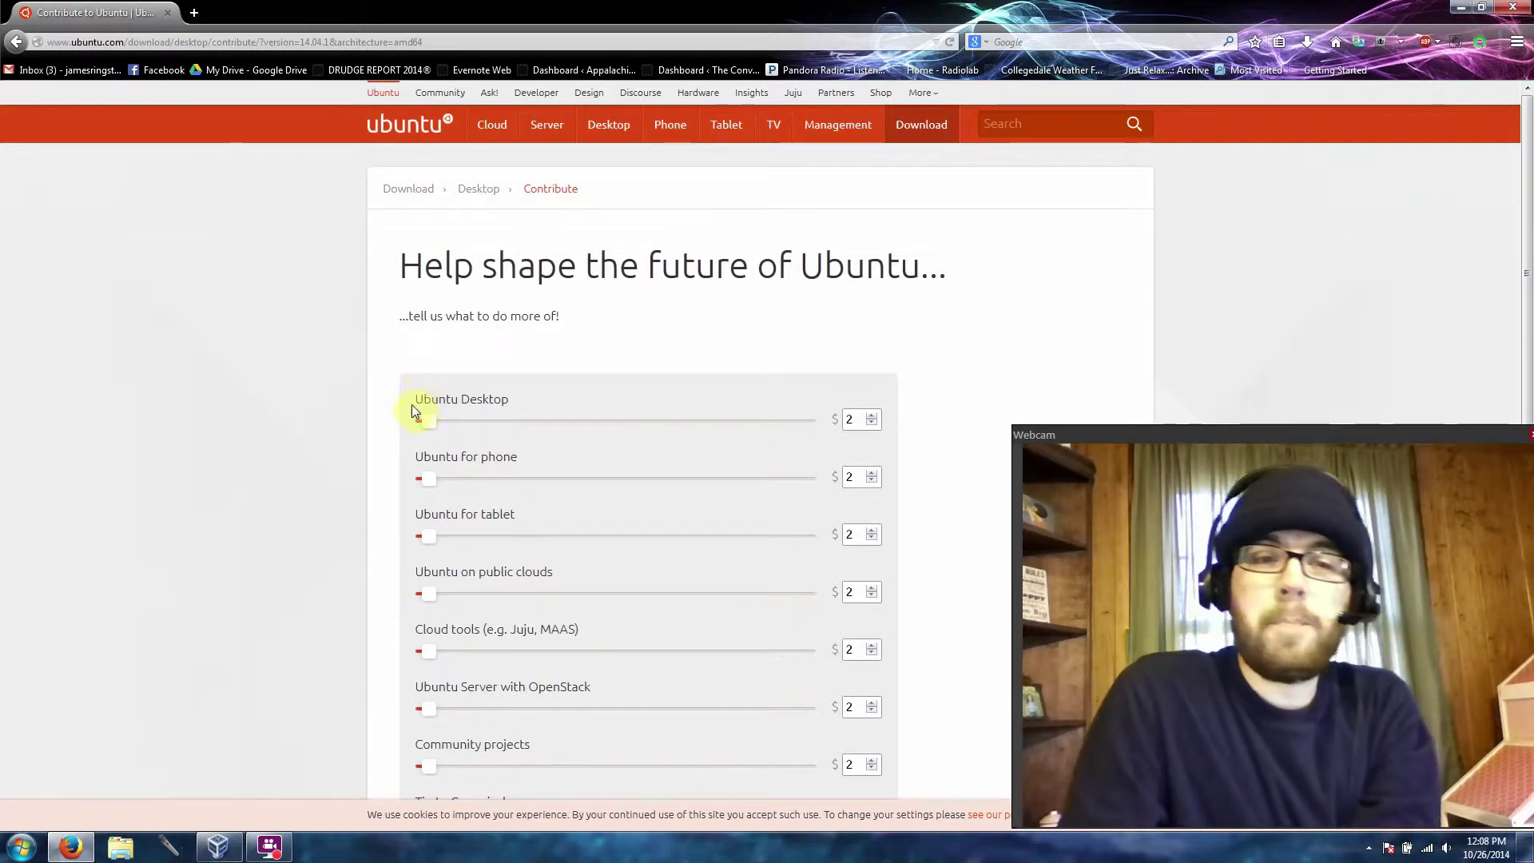
scroll(410, 400, down, 5)
scroll(407, 404, down, 2)
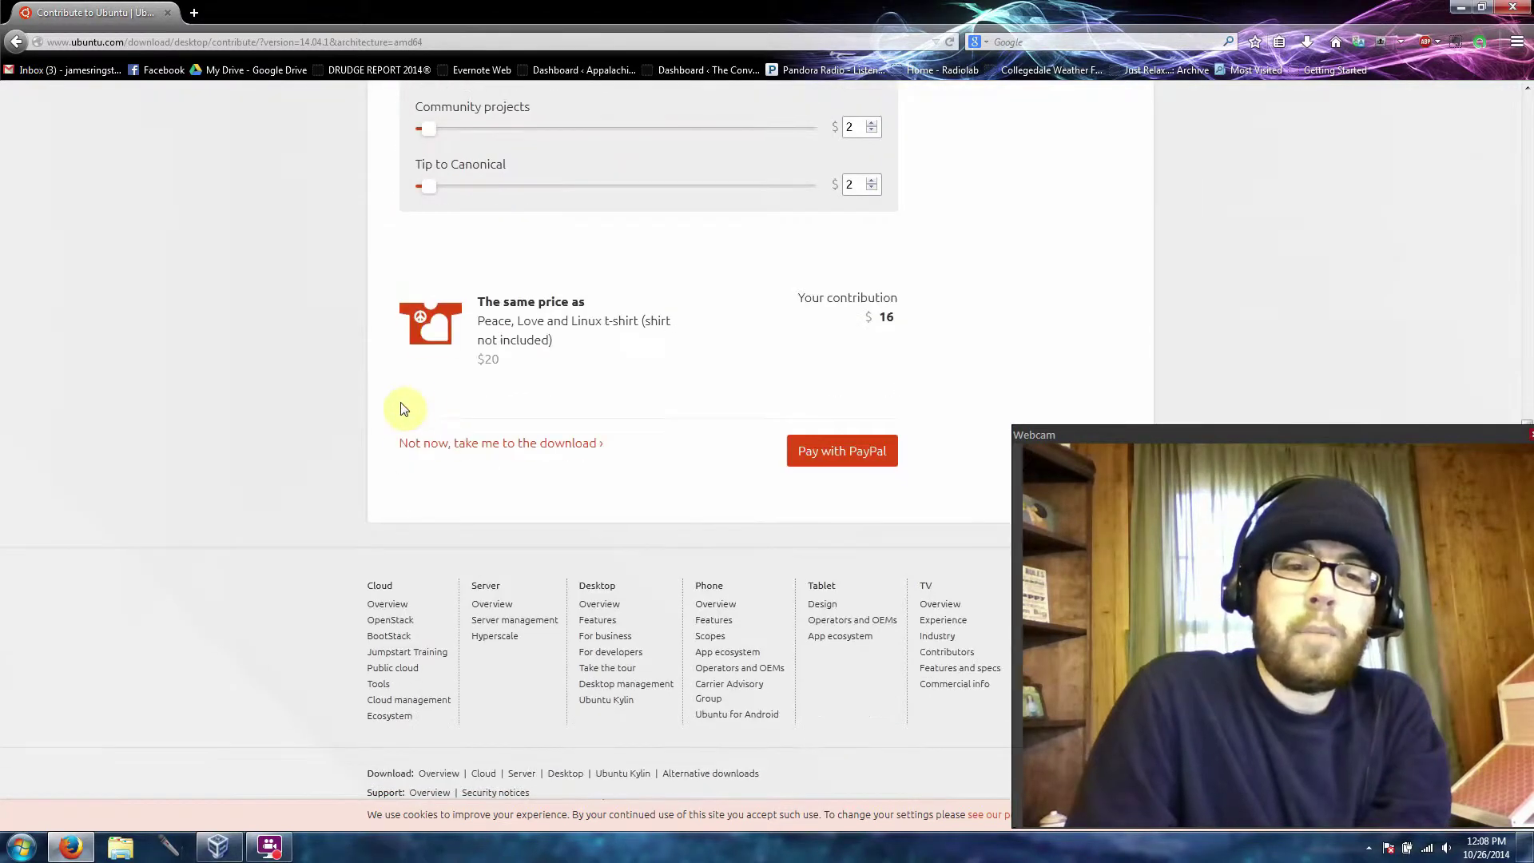
click(421, 451)
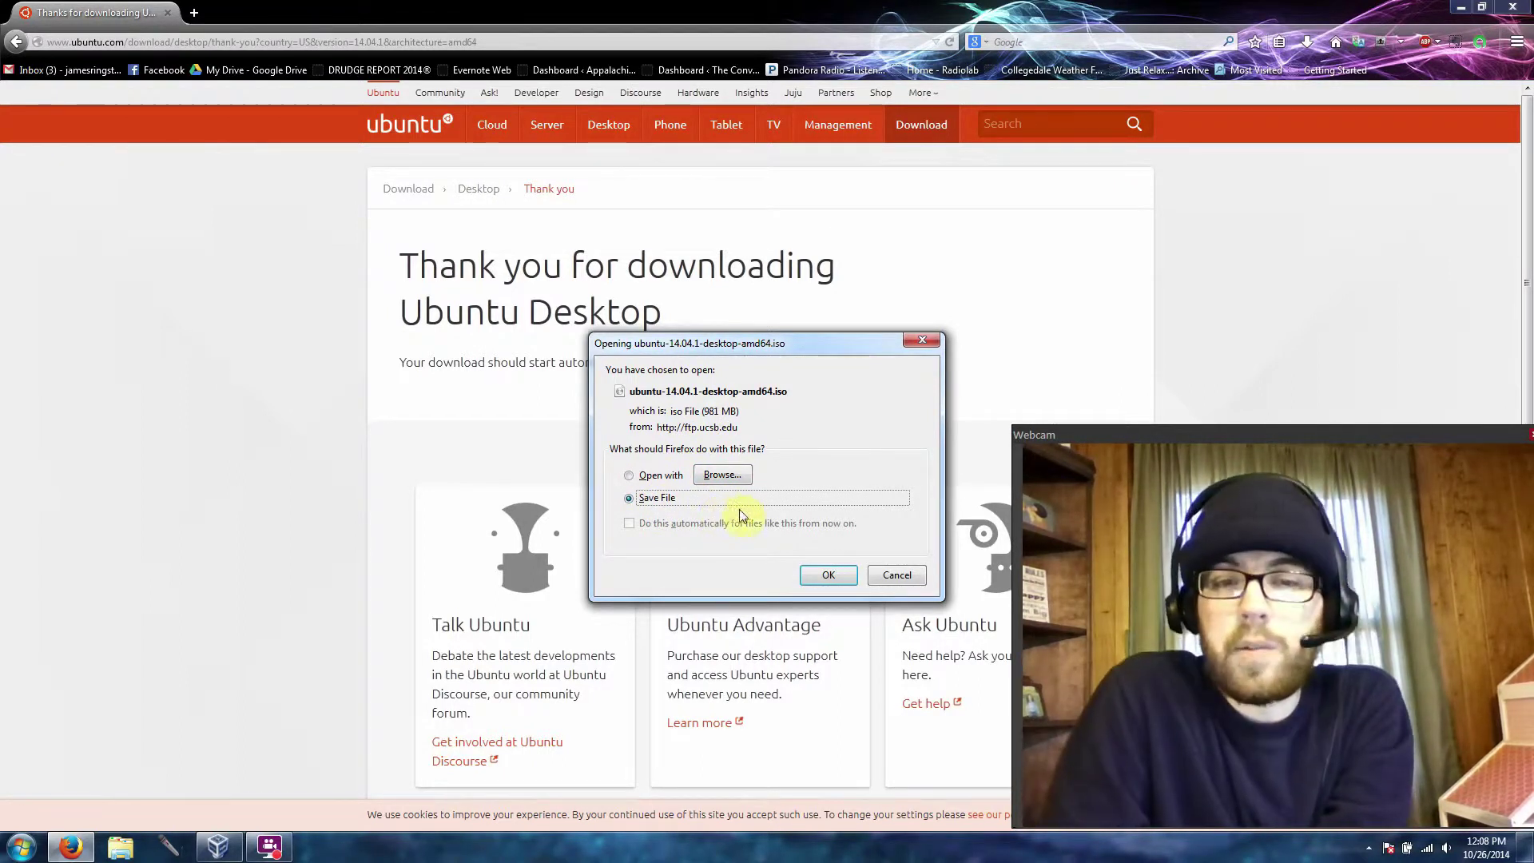
- Highlight the 981 MB file size in the ISO save prompt, then cancel saving
click(701, 410)
drag(700, 410, 754, 406)
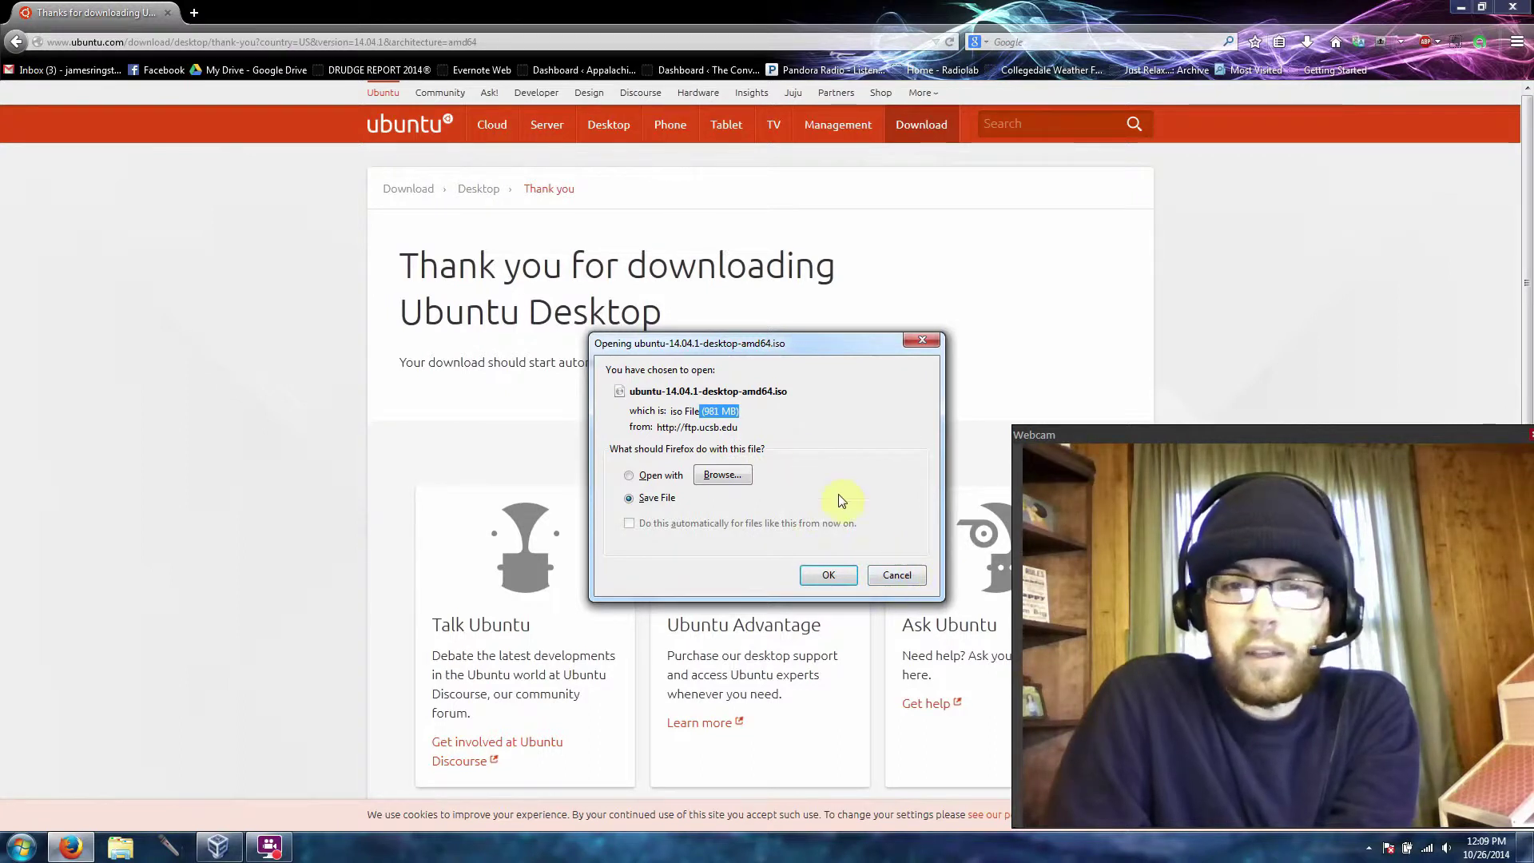
click(894, 577)
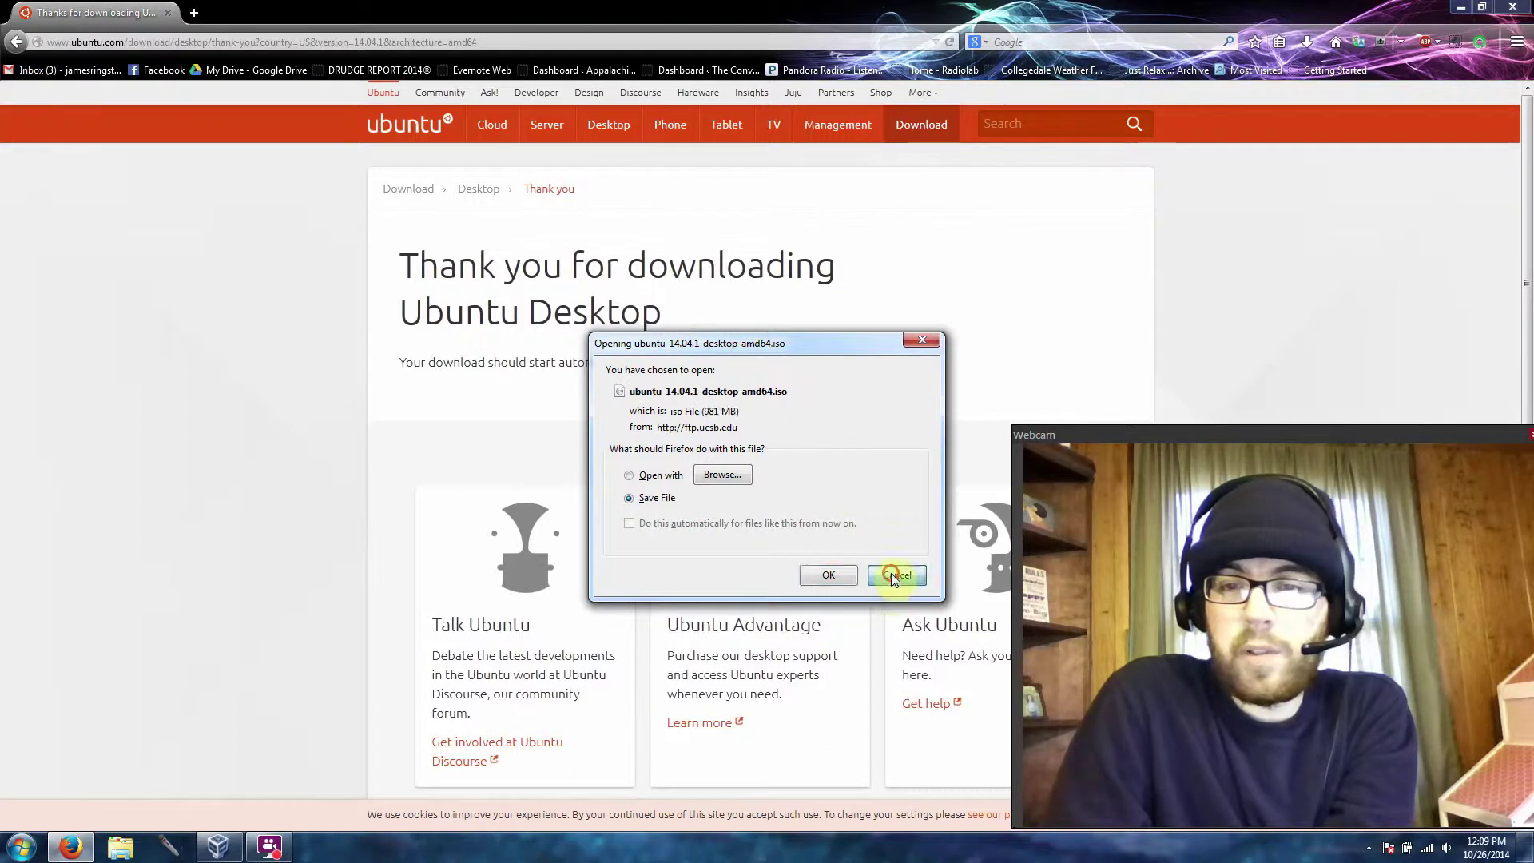
- Close the Firefox window to reveal the desktop
click(1505, 6)
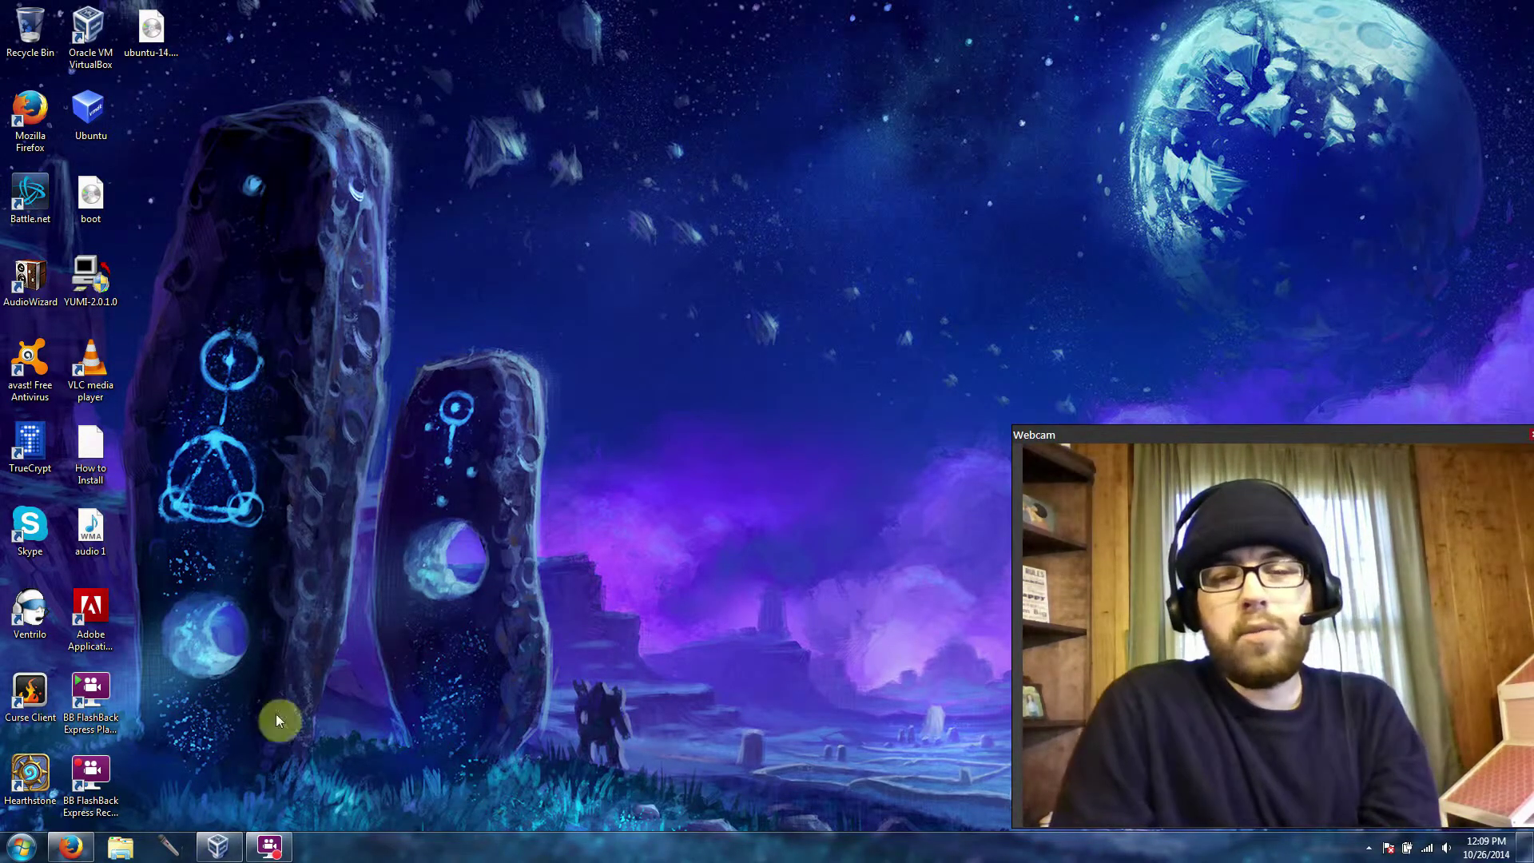
- Search 'yumi' in a new Firefox tab, view the pendrivelinux YUMI page, then close it
click(70, 846)
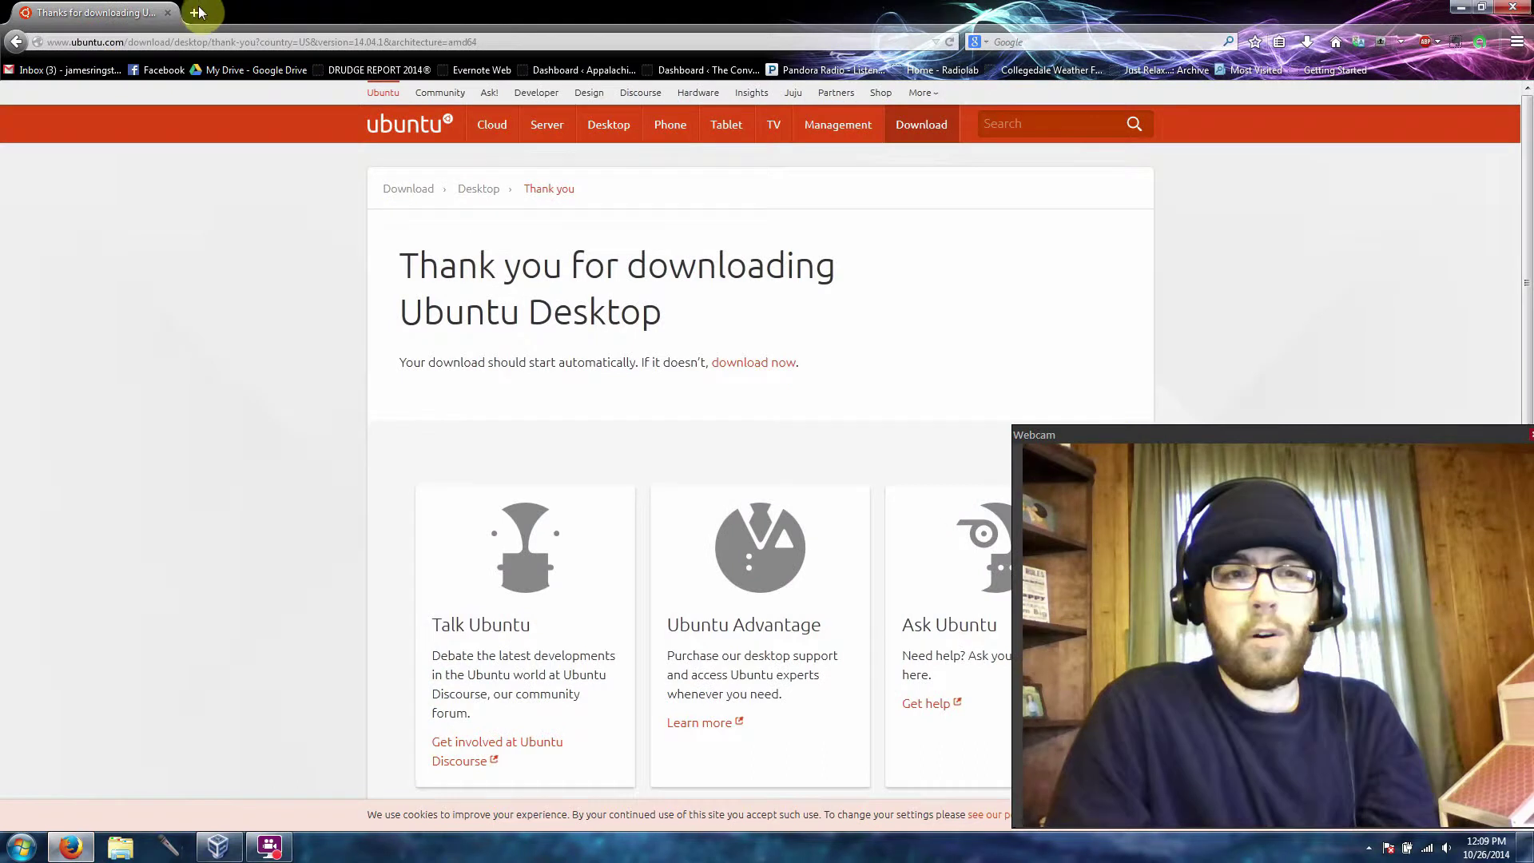
click(198, 12)
text(yumi)
key(Return)
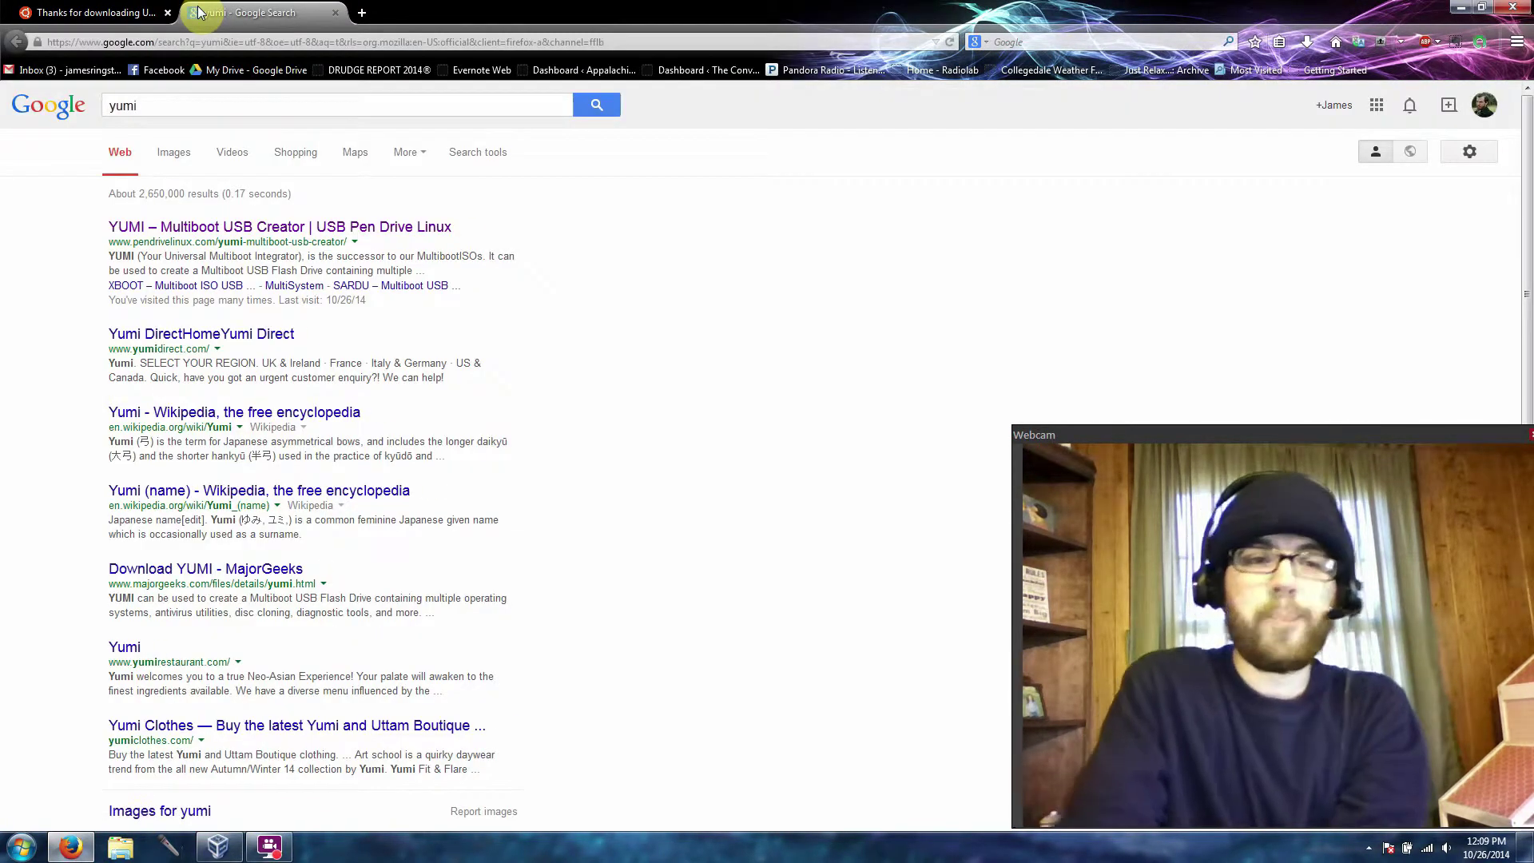
click(350, 232)
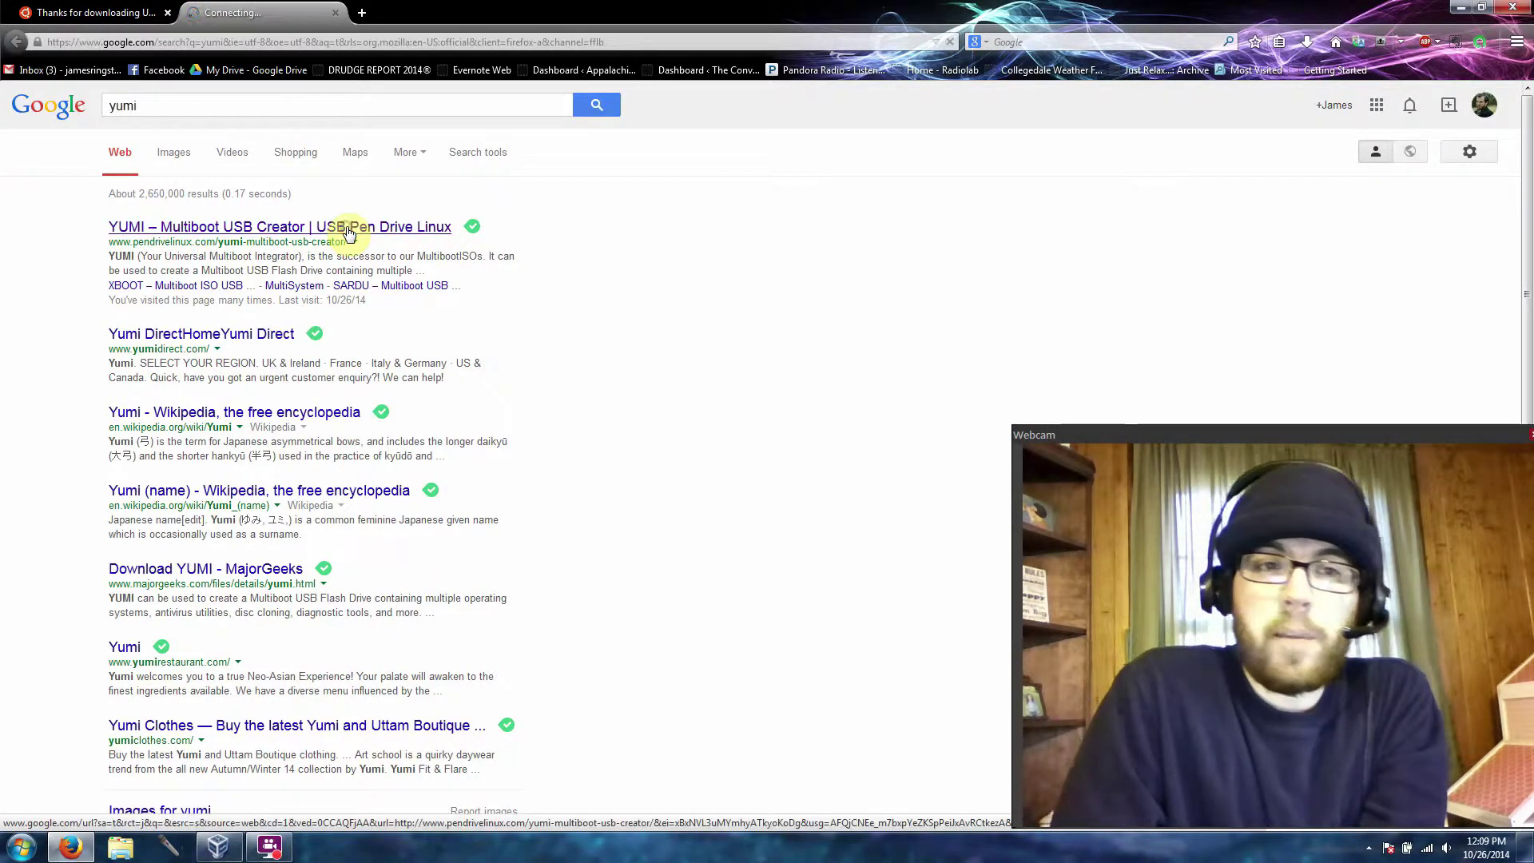
scroll(787, 210, down, 12)
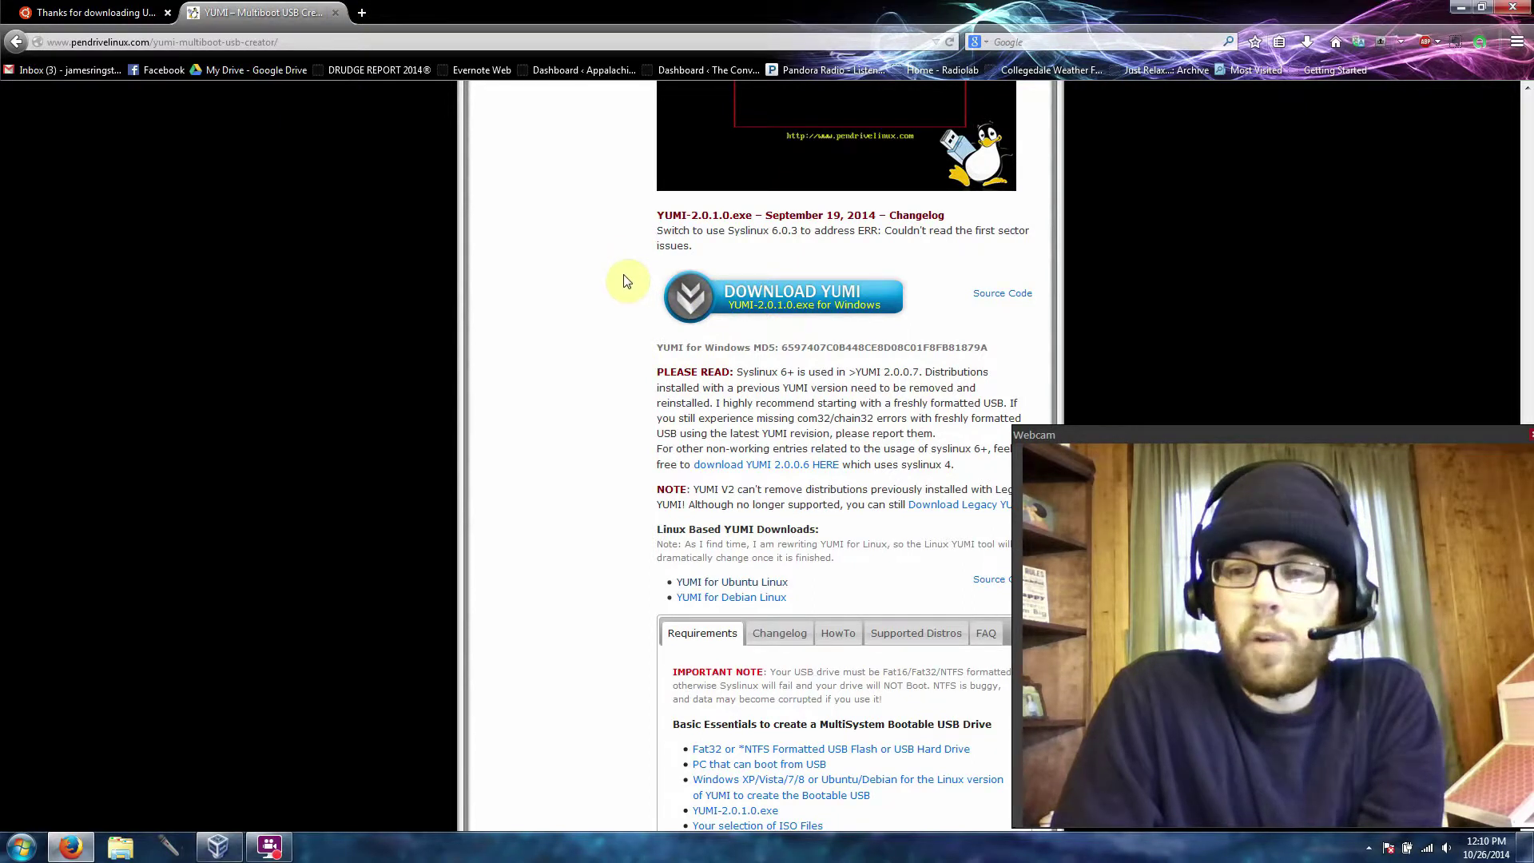
click(337, 12)
- Minimize Firefox and launch YUMI-2.0.1.0 from its desktop icon
click(1461, 7)
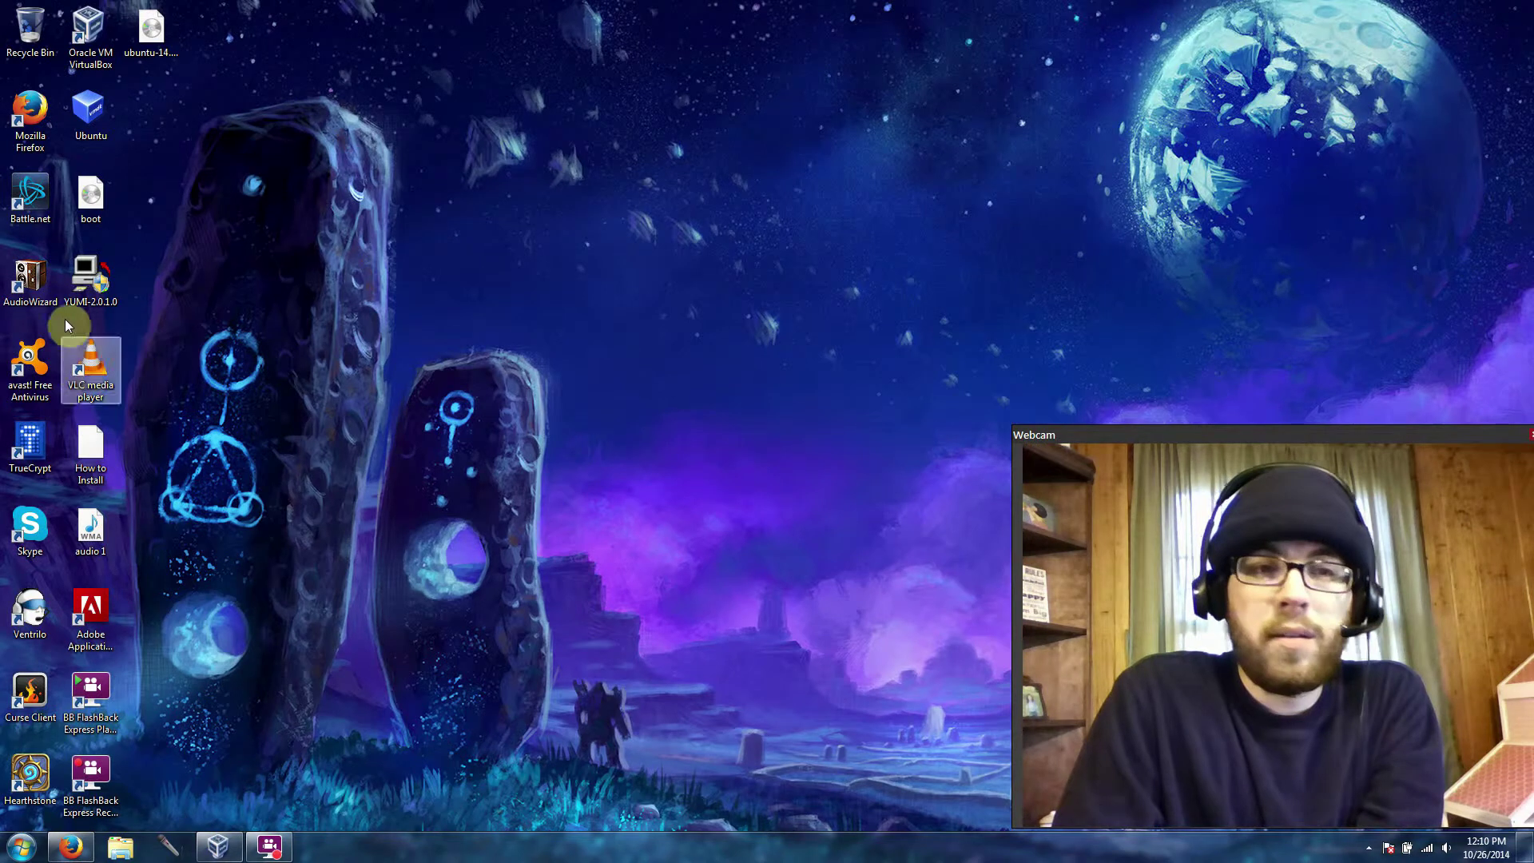
click(75, 281)
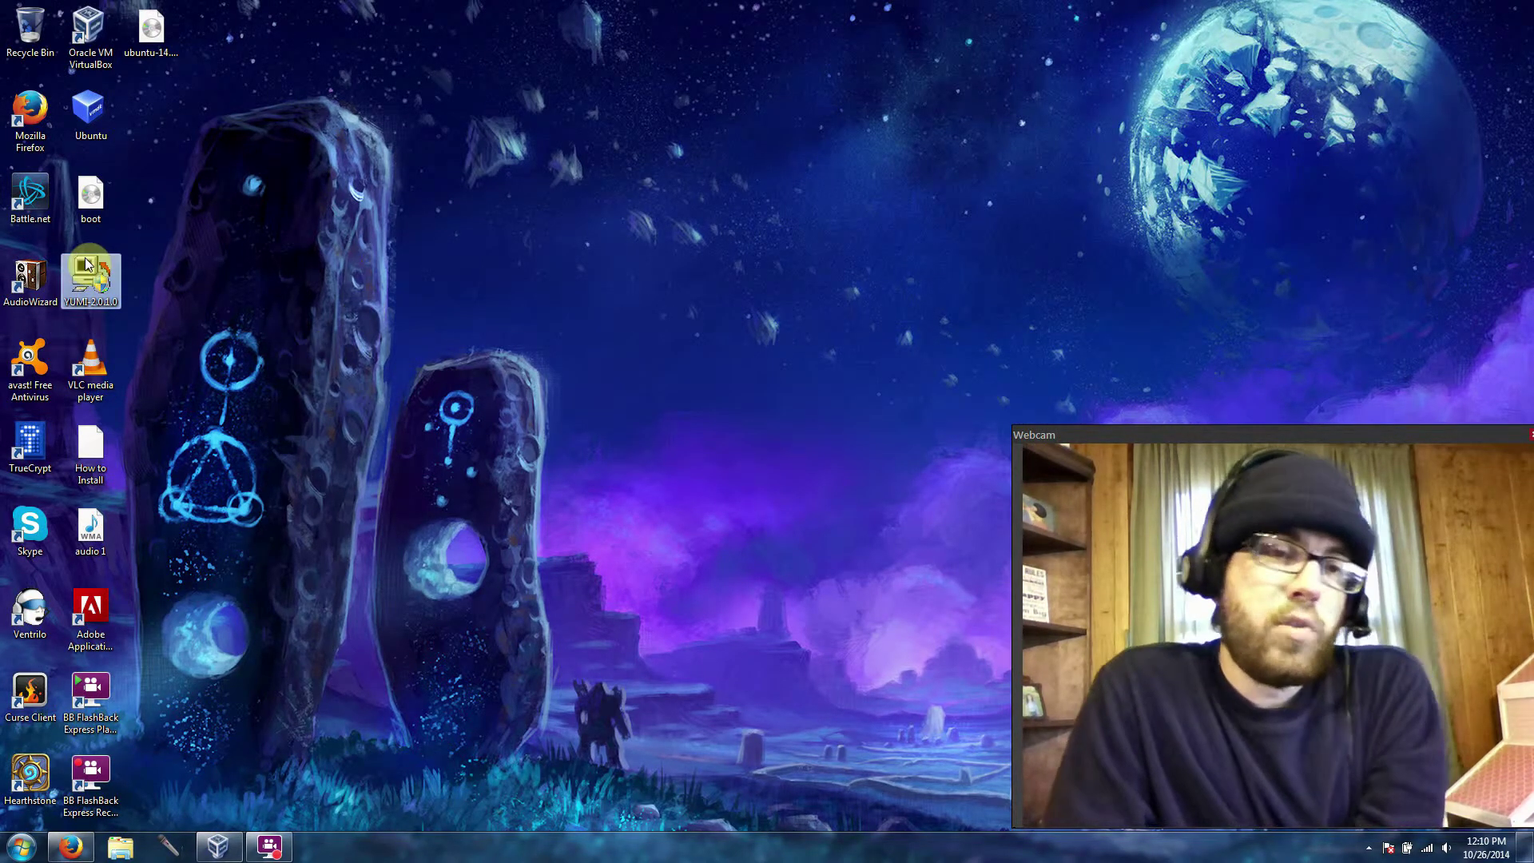
mouse_move(86, 265)
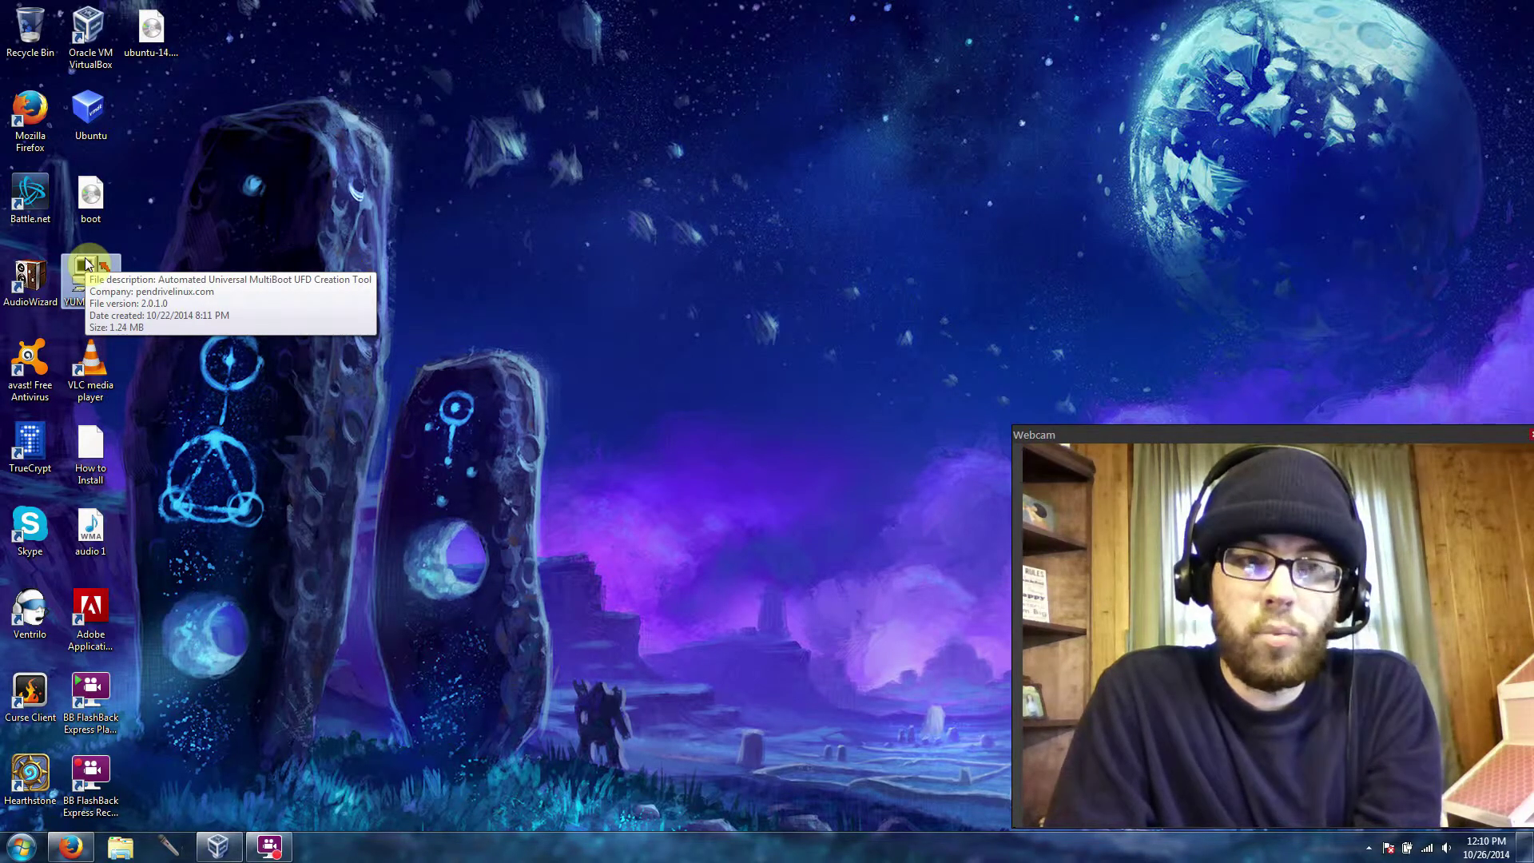
double_click(86, 264)
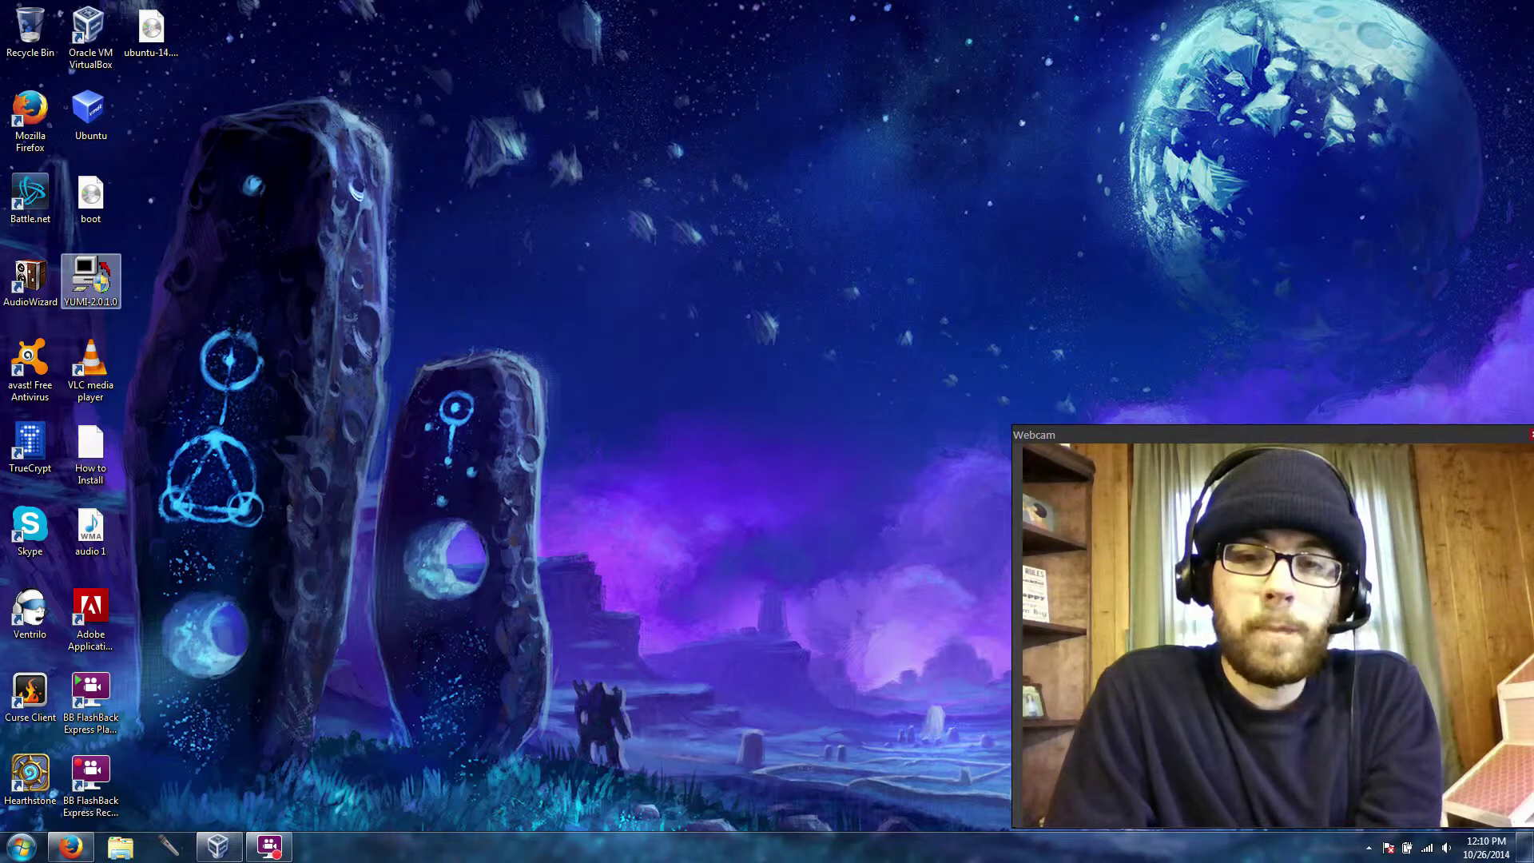
click(833, 471)
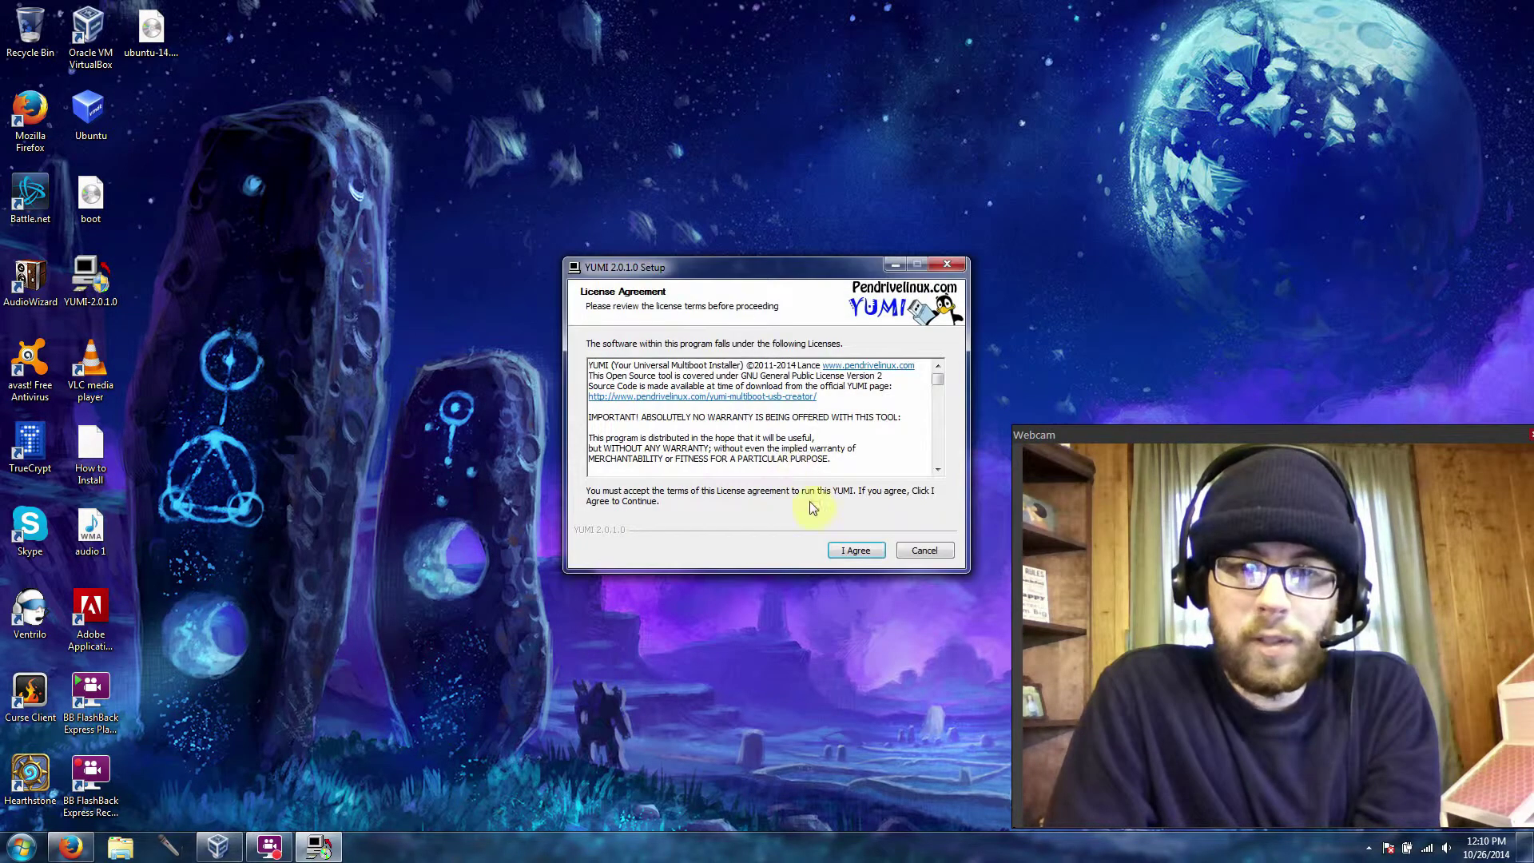
- Accept the YUMI license, then inspect the drive list with Show All Drives toggled on and off
click(852, 552)
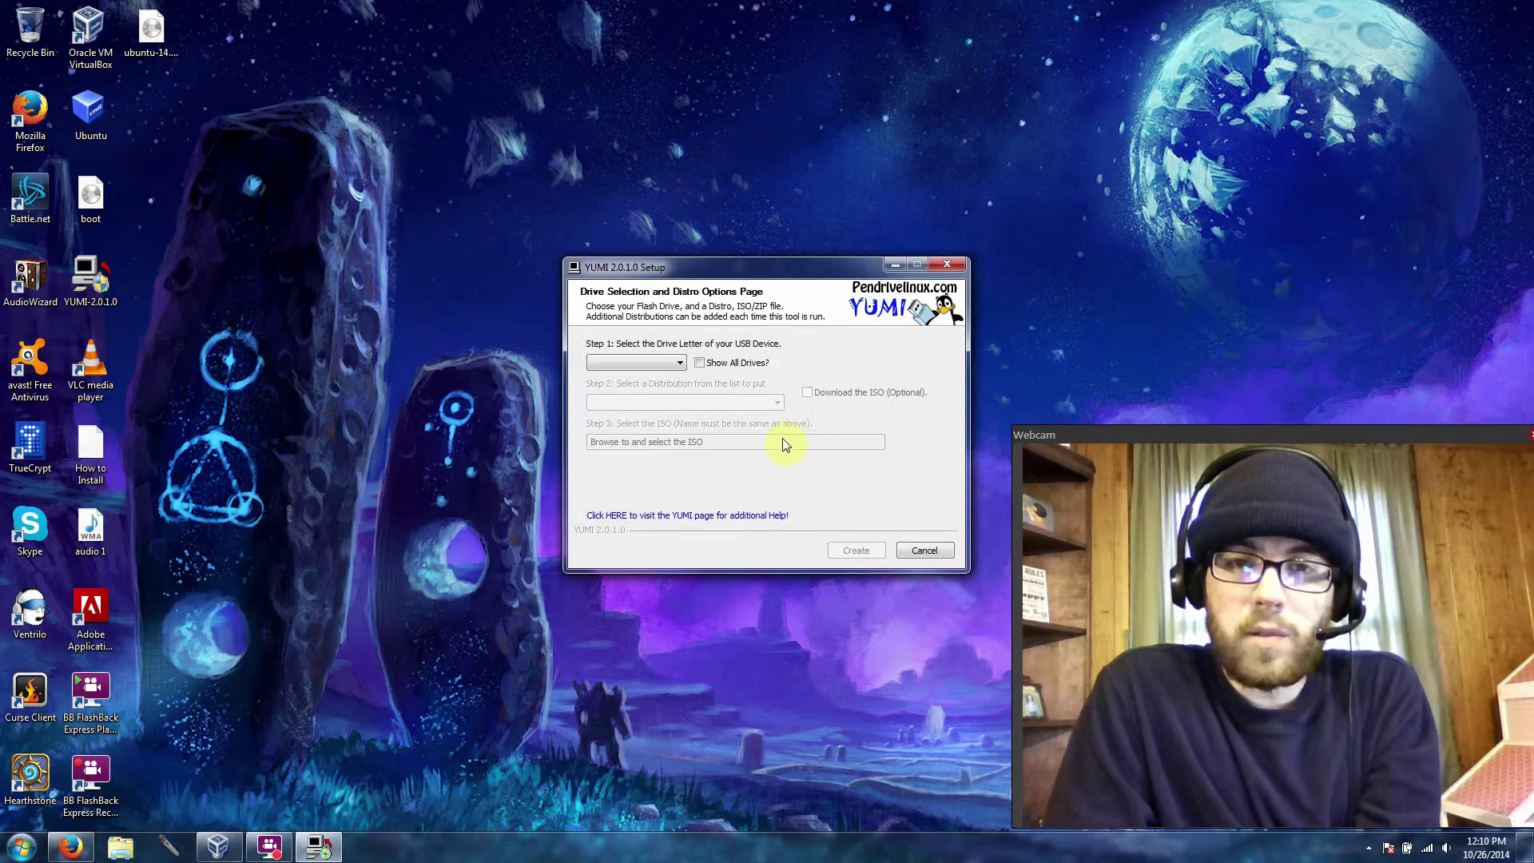
click(678, 364)
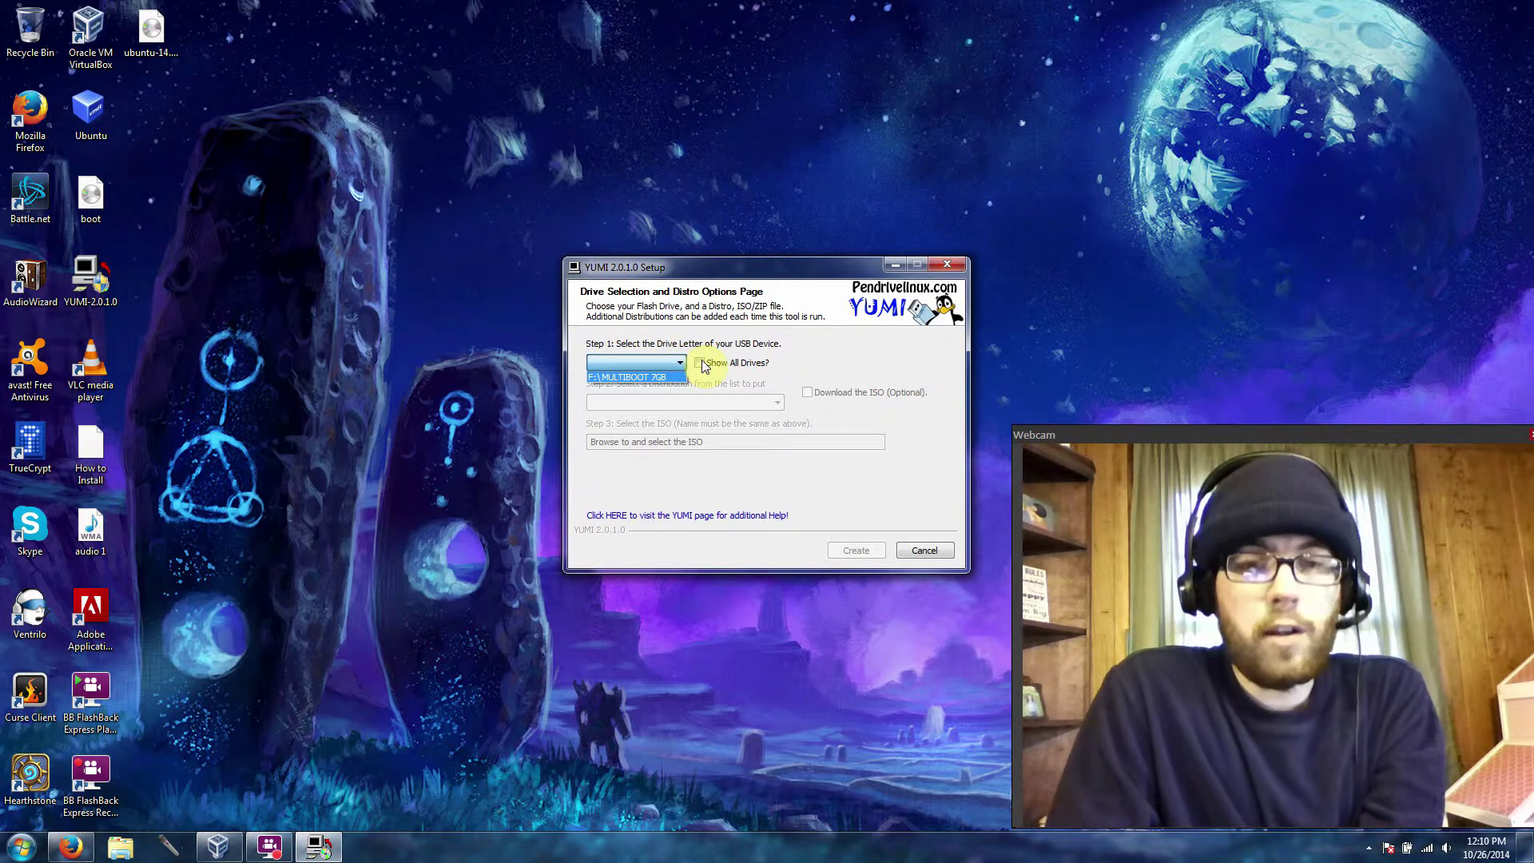
click(702, 368)
click(700, 365)
click(680, 363)
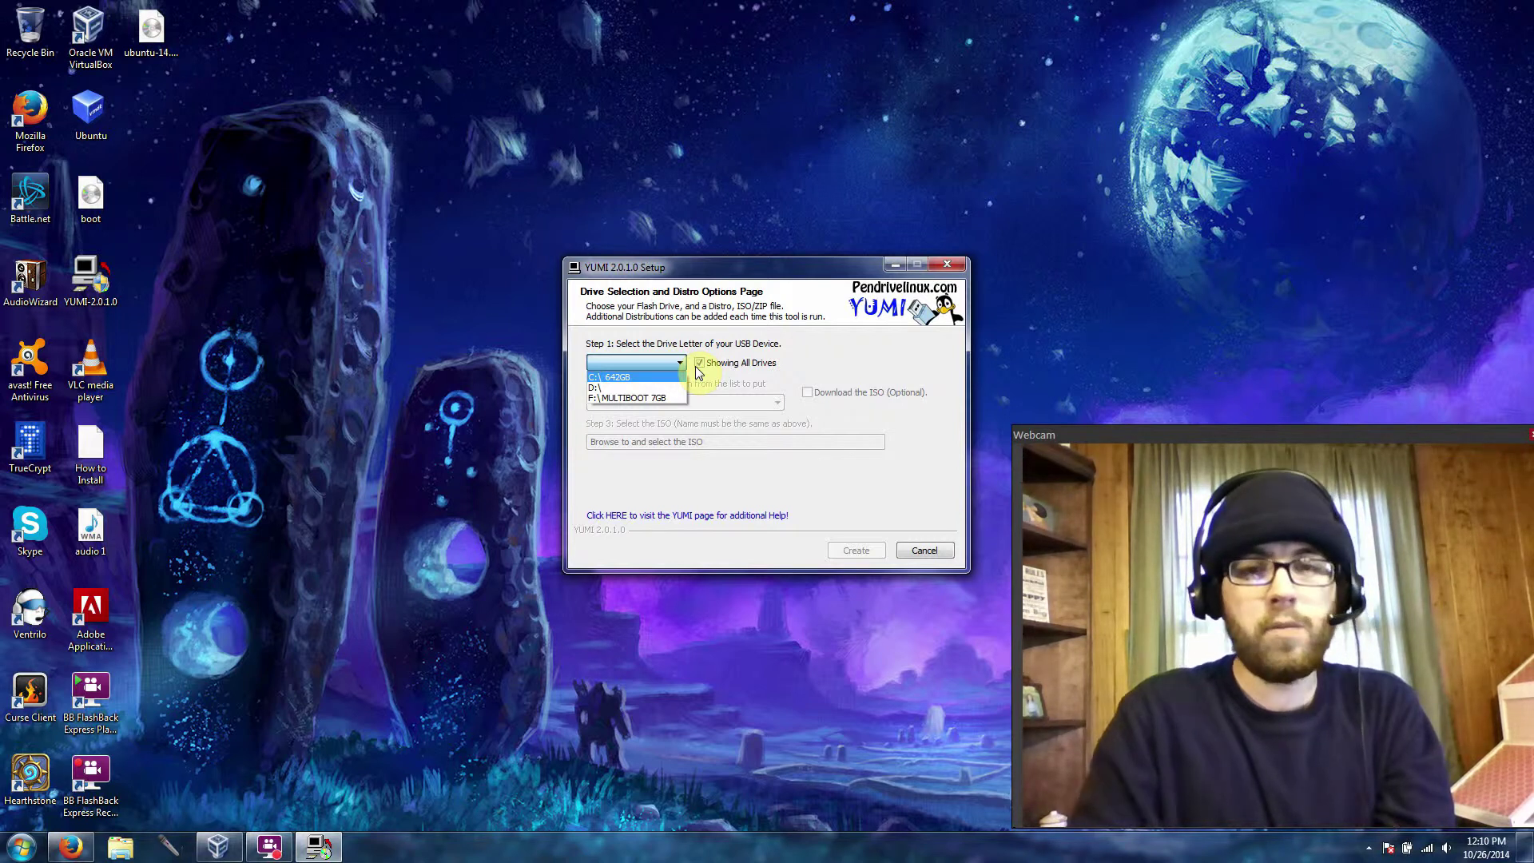
click(695, 366)
click(696, 365)
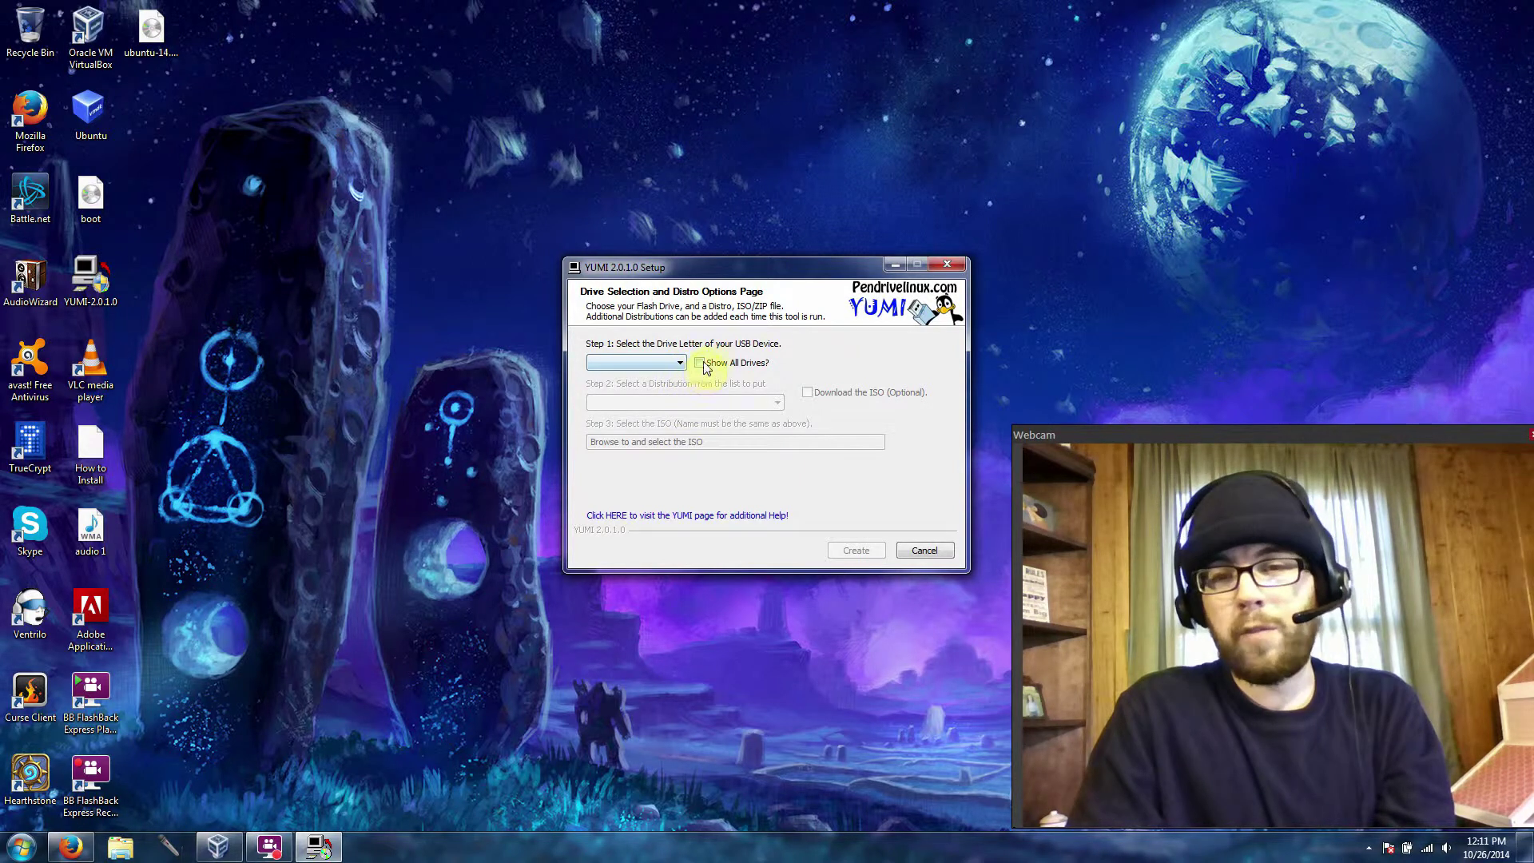
- Select F:\ MULTIBOOT 7GB as the target drive and Ubuntu from the distribution list
click(677, 364)
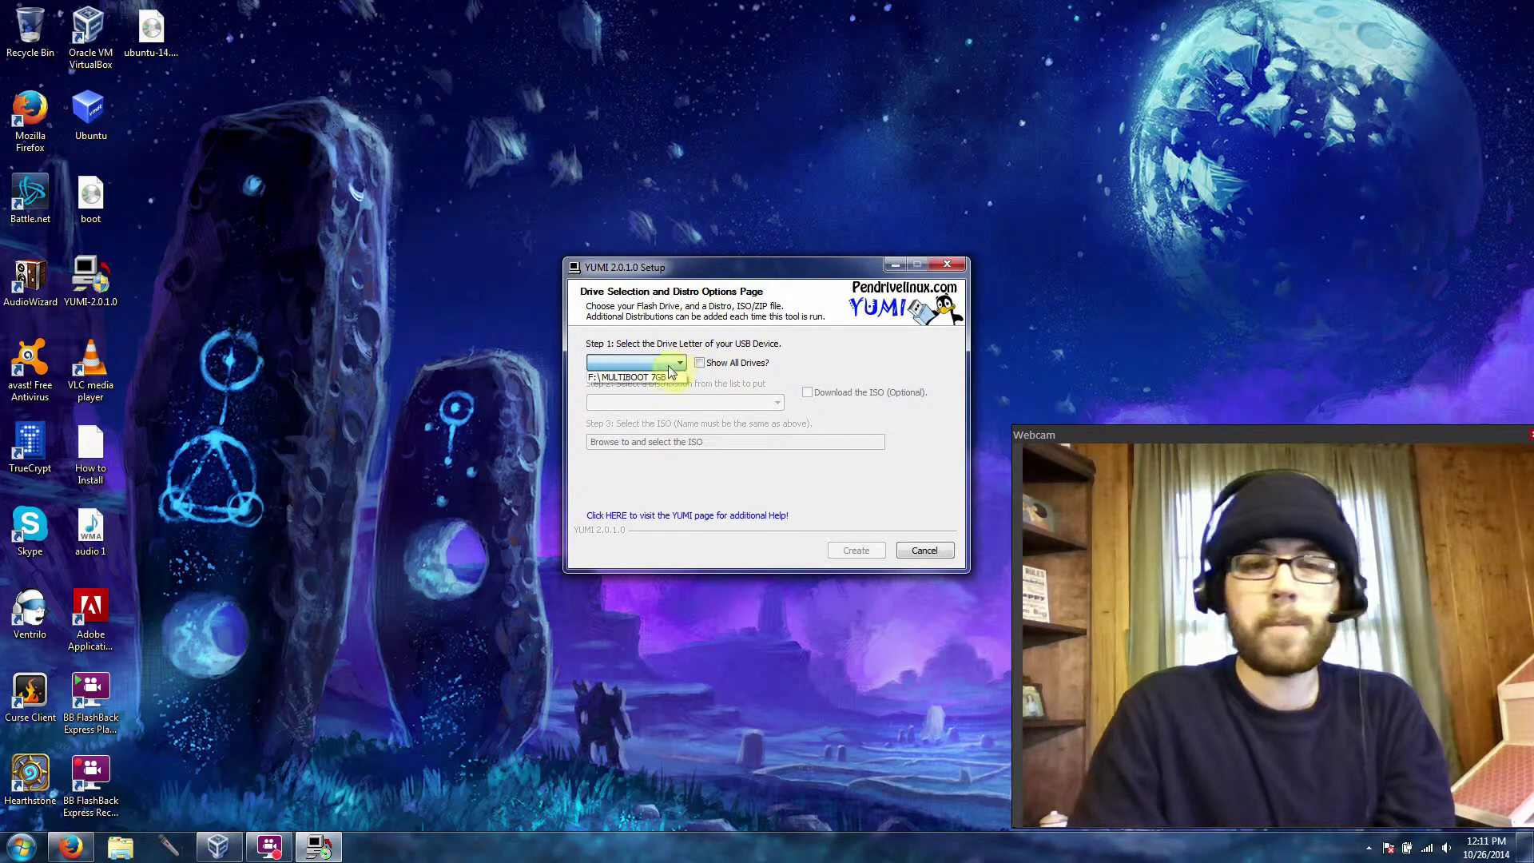
click(671, 377)
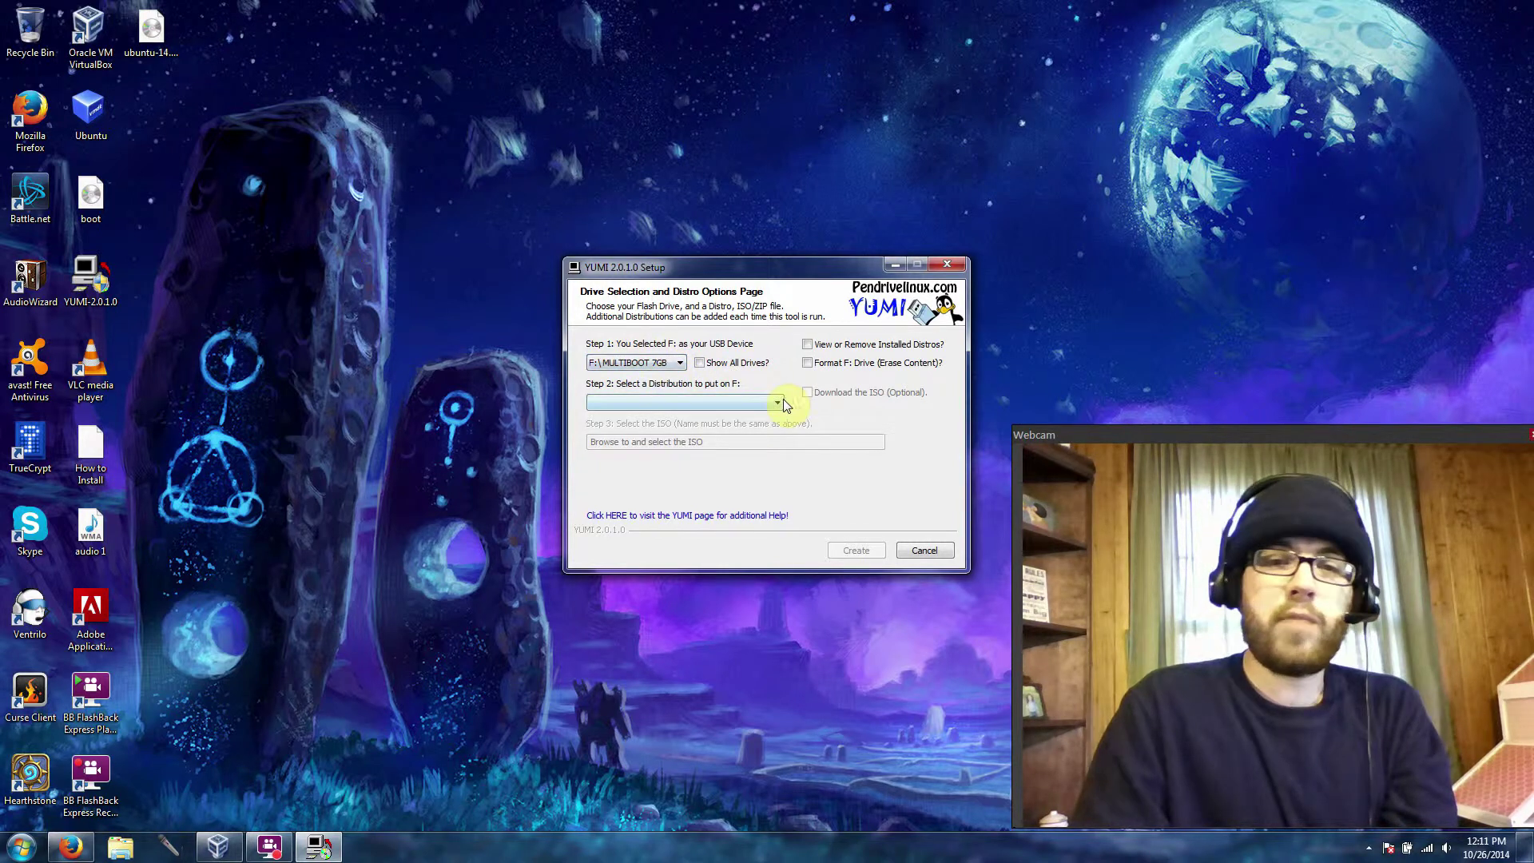
click(778, 404)
scroll(703, 479, down, 10)
drag(779, 558, 765, 442)
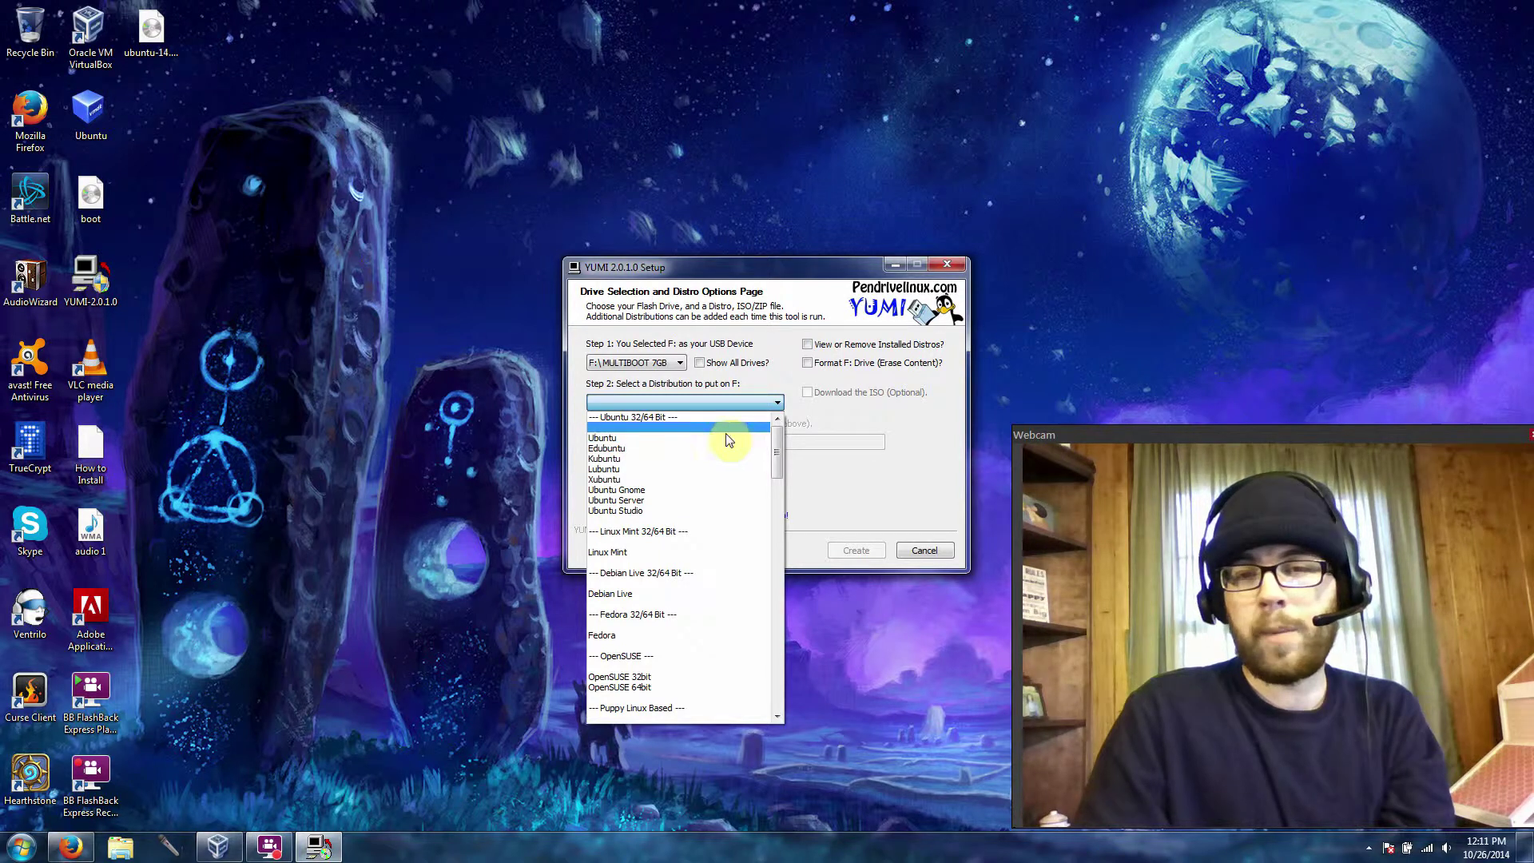
click(659, 438)
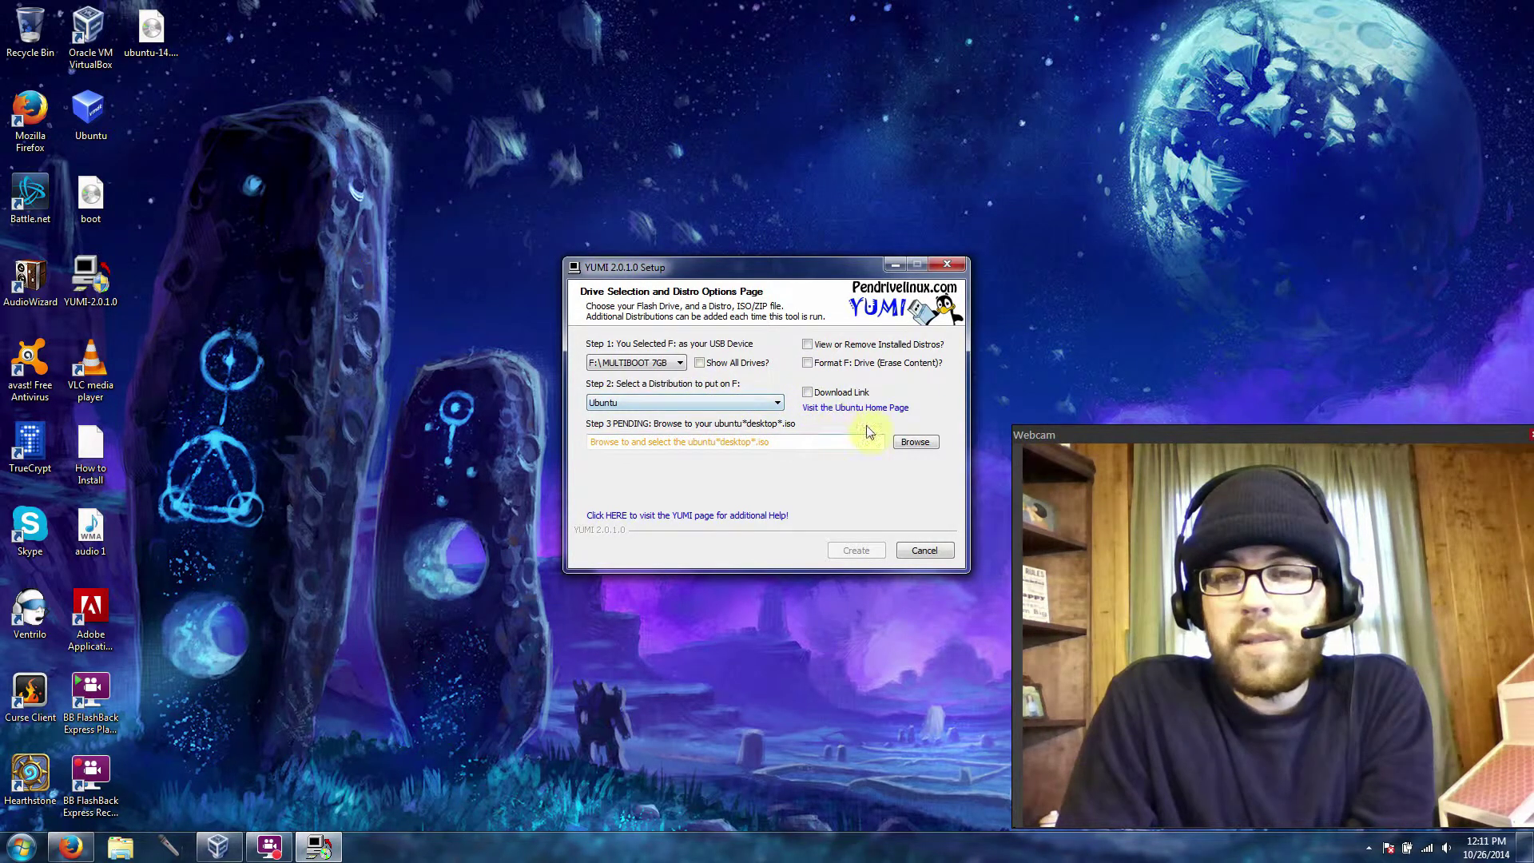
- Choose ubuntu-14.10-desktop-amd64.iso from Downloads and dismiss the 'already on F:' warning
click(911, 443)
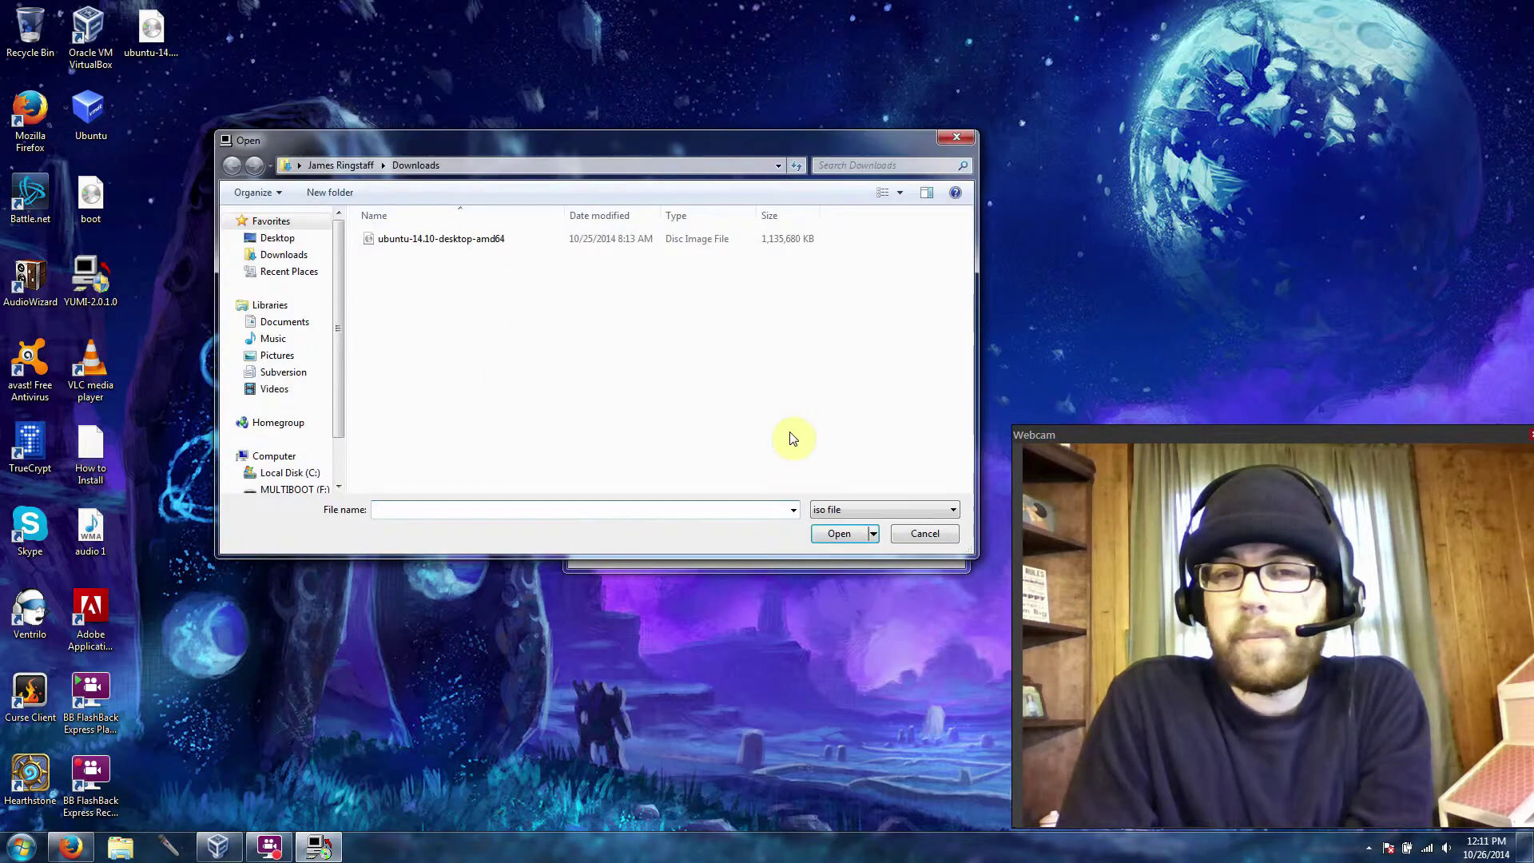
click(400, 239)
click(846, 533)
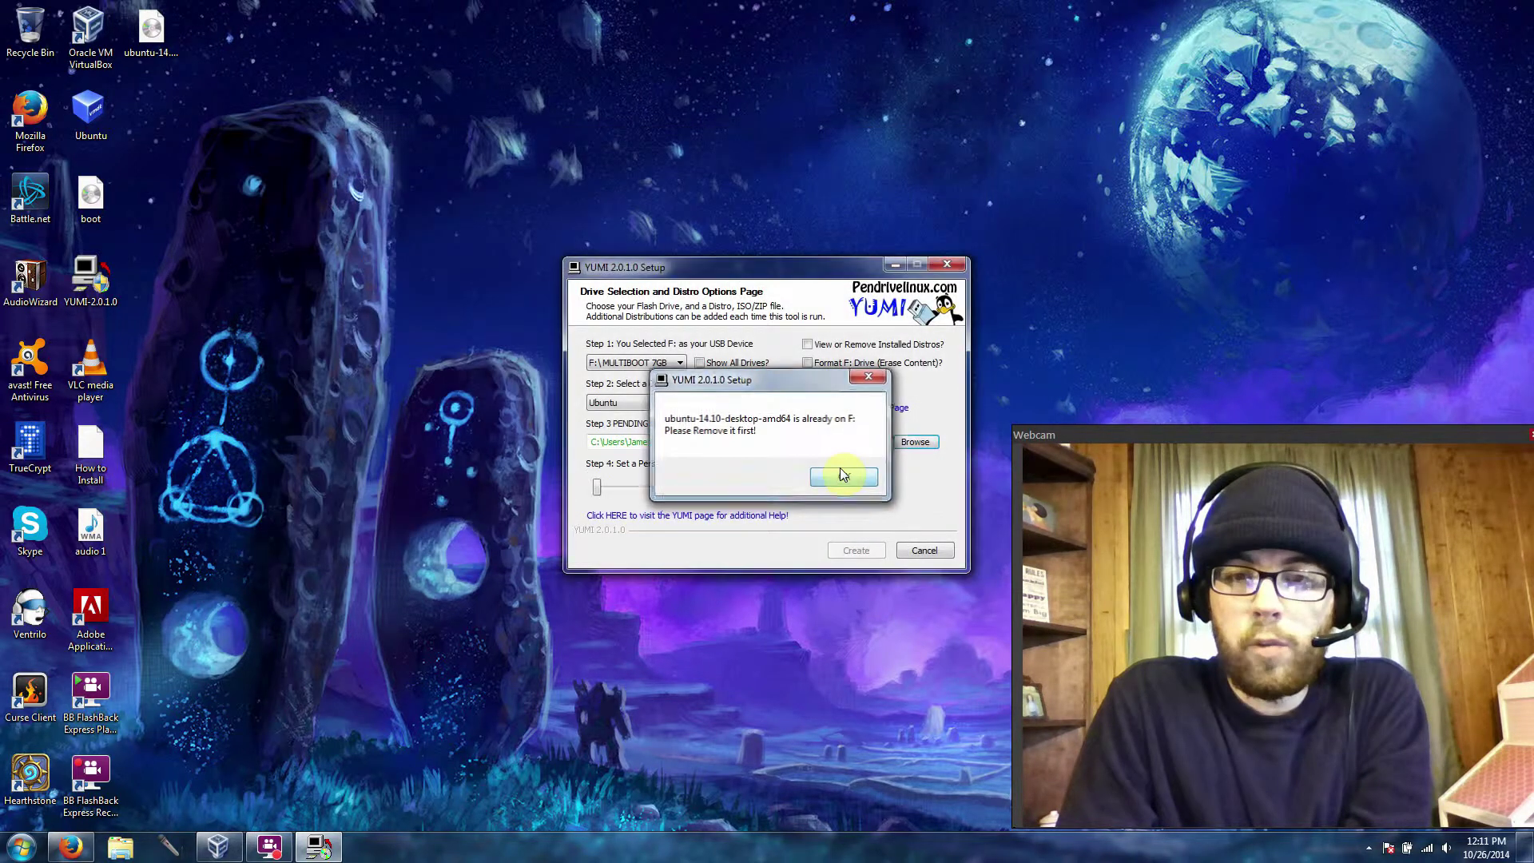
click(842, 476)
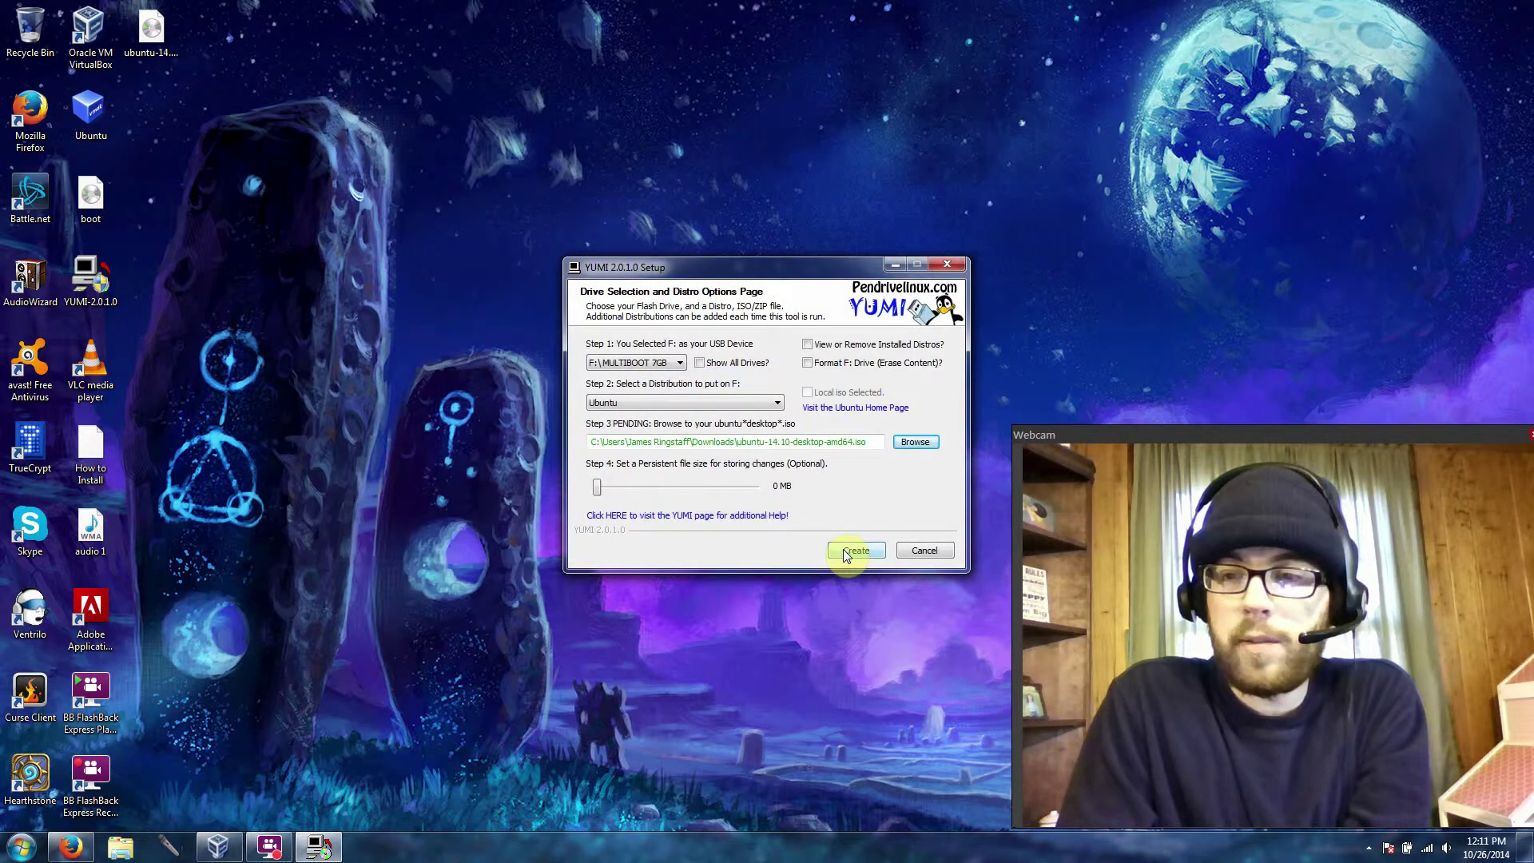
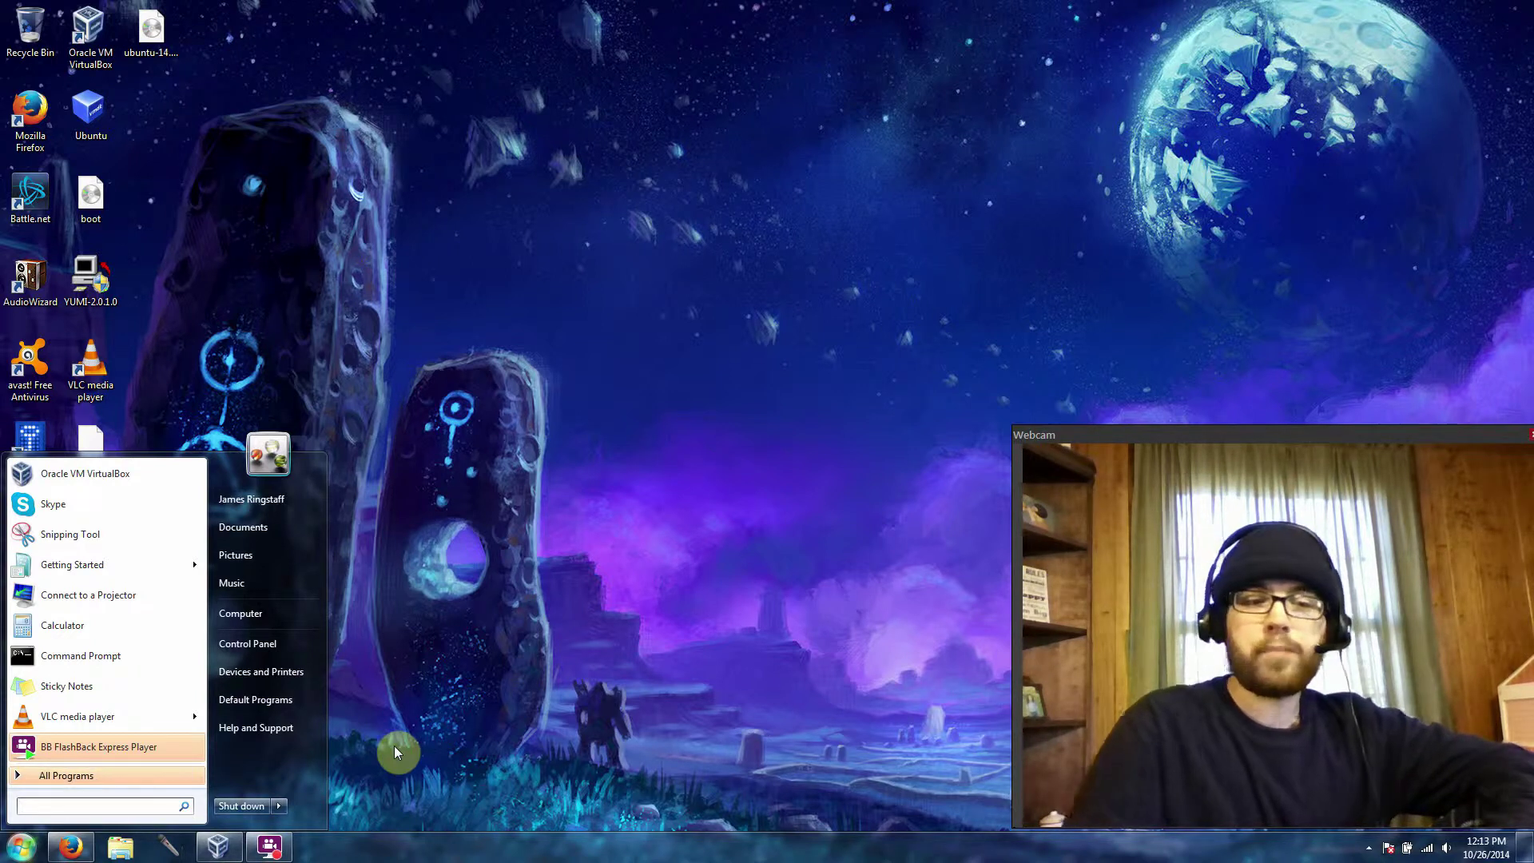
- Close the Start menu, restore the VirtualBox Manager and select the test ubuntu machine
click(422, 631)
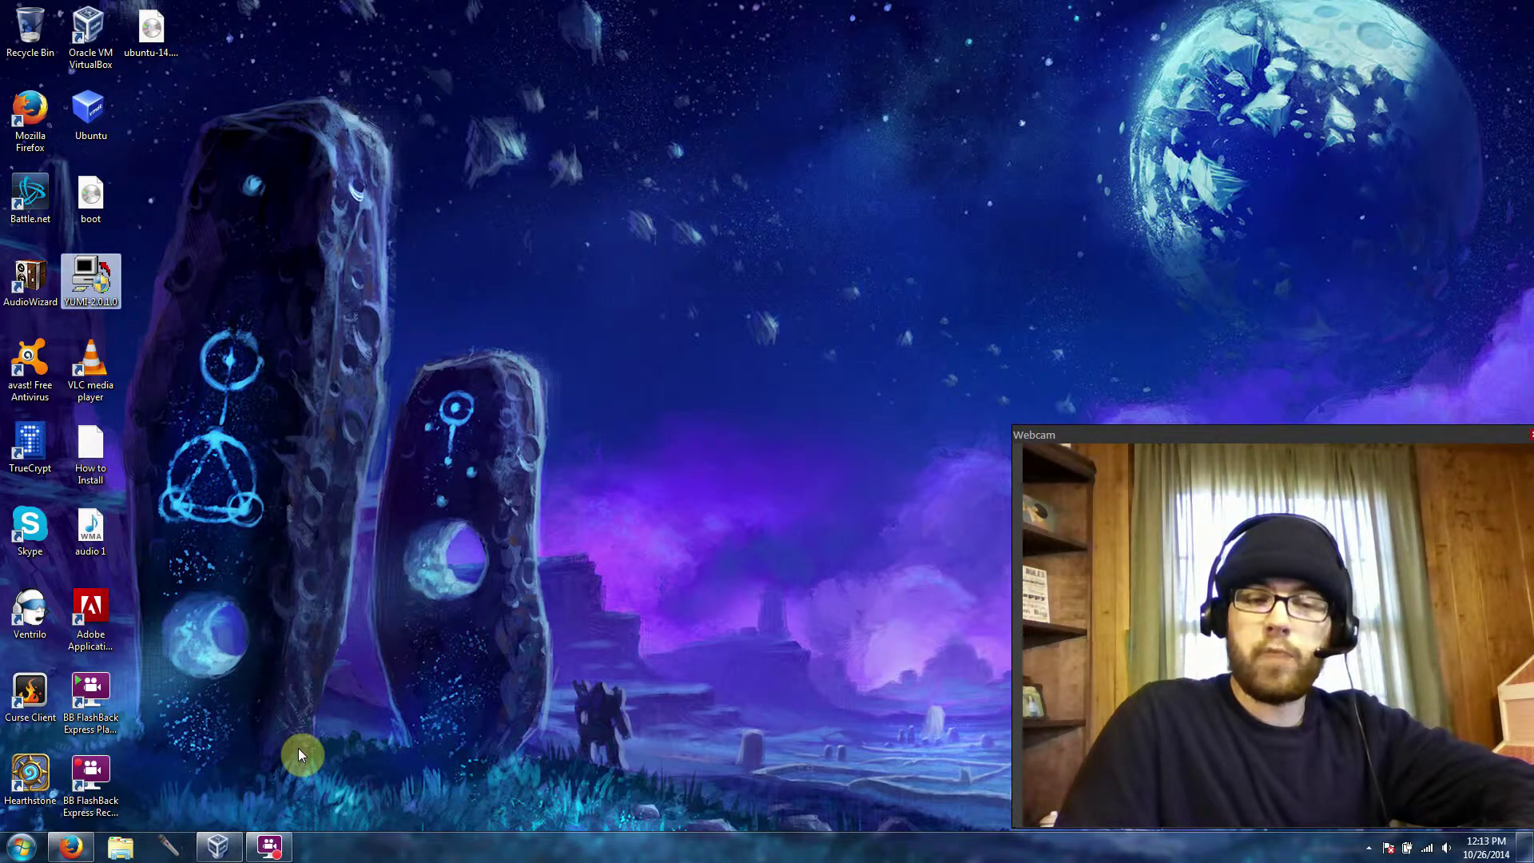
mouse_move(231, 857)
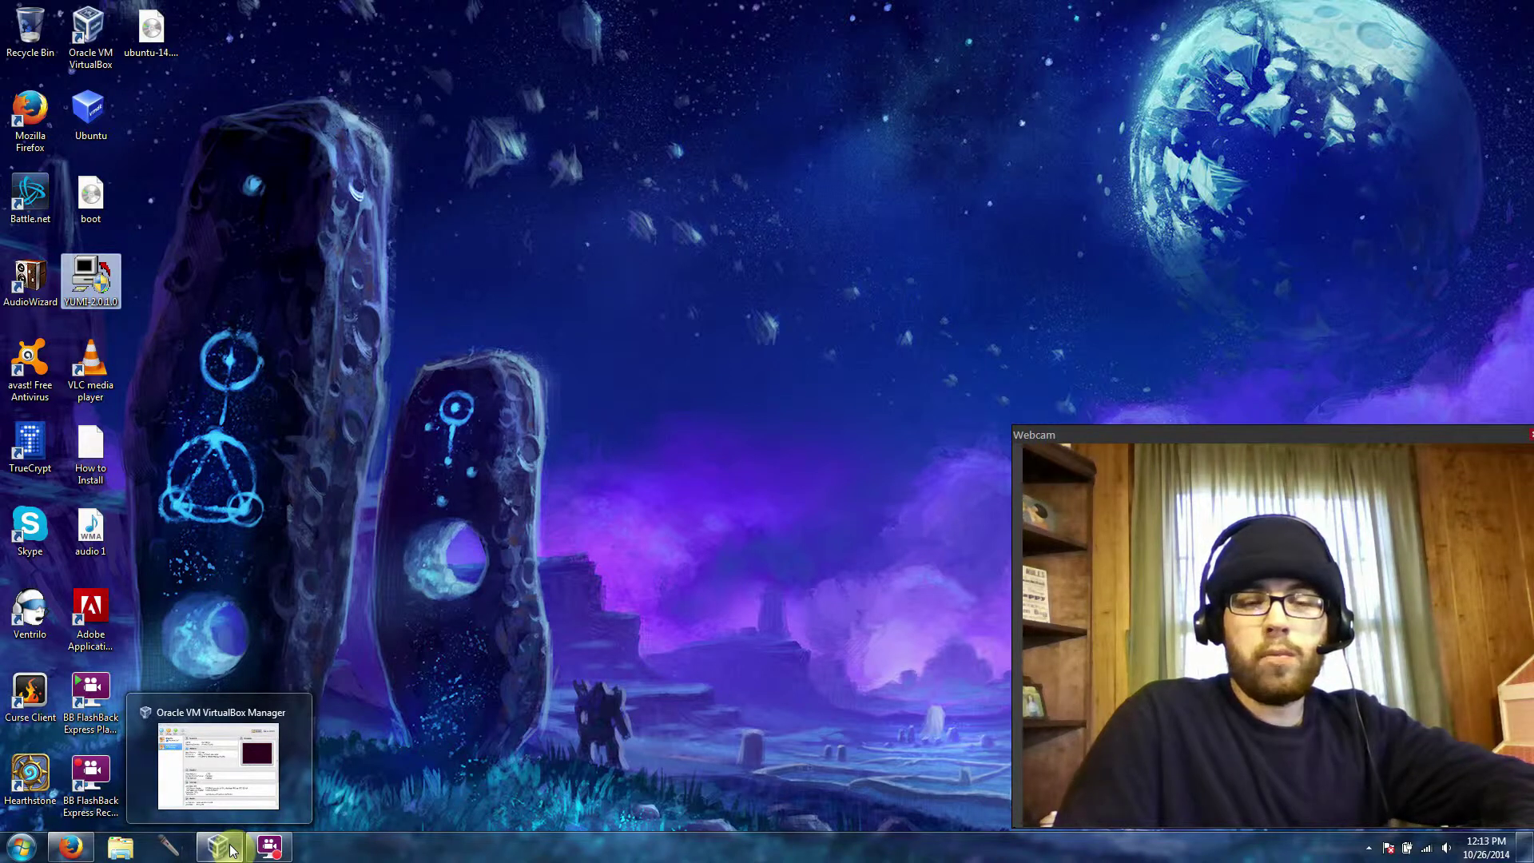
click(231, 851)
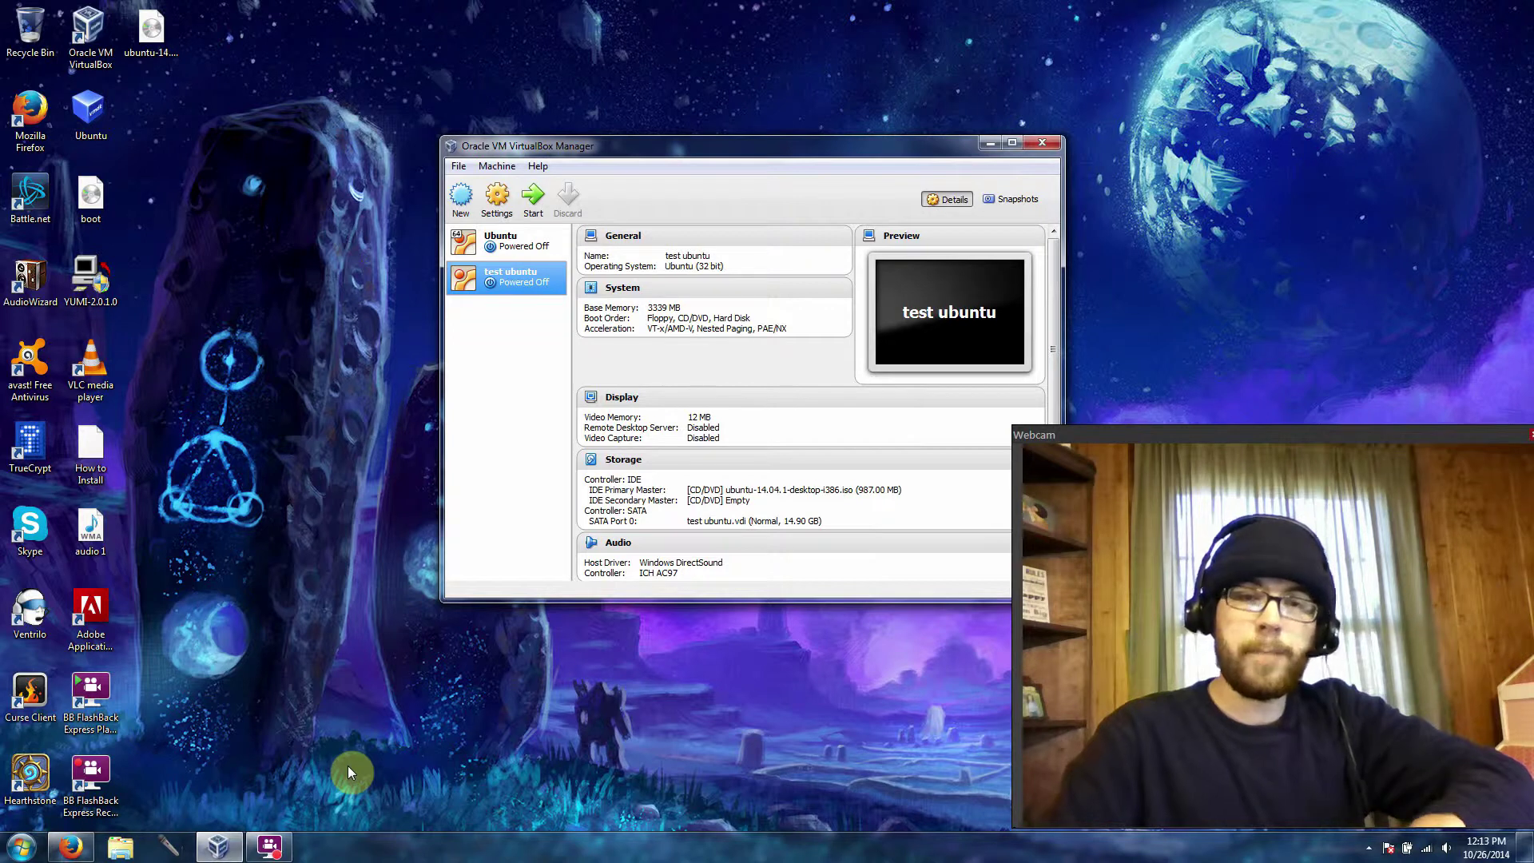
click(536, 196)
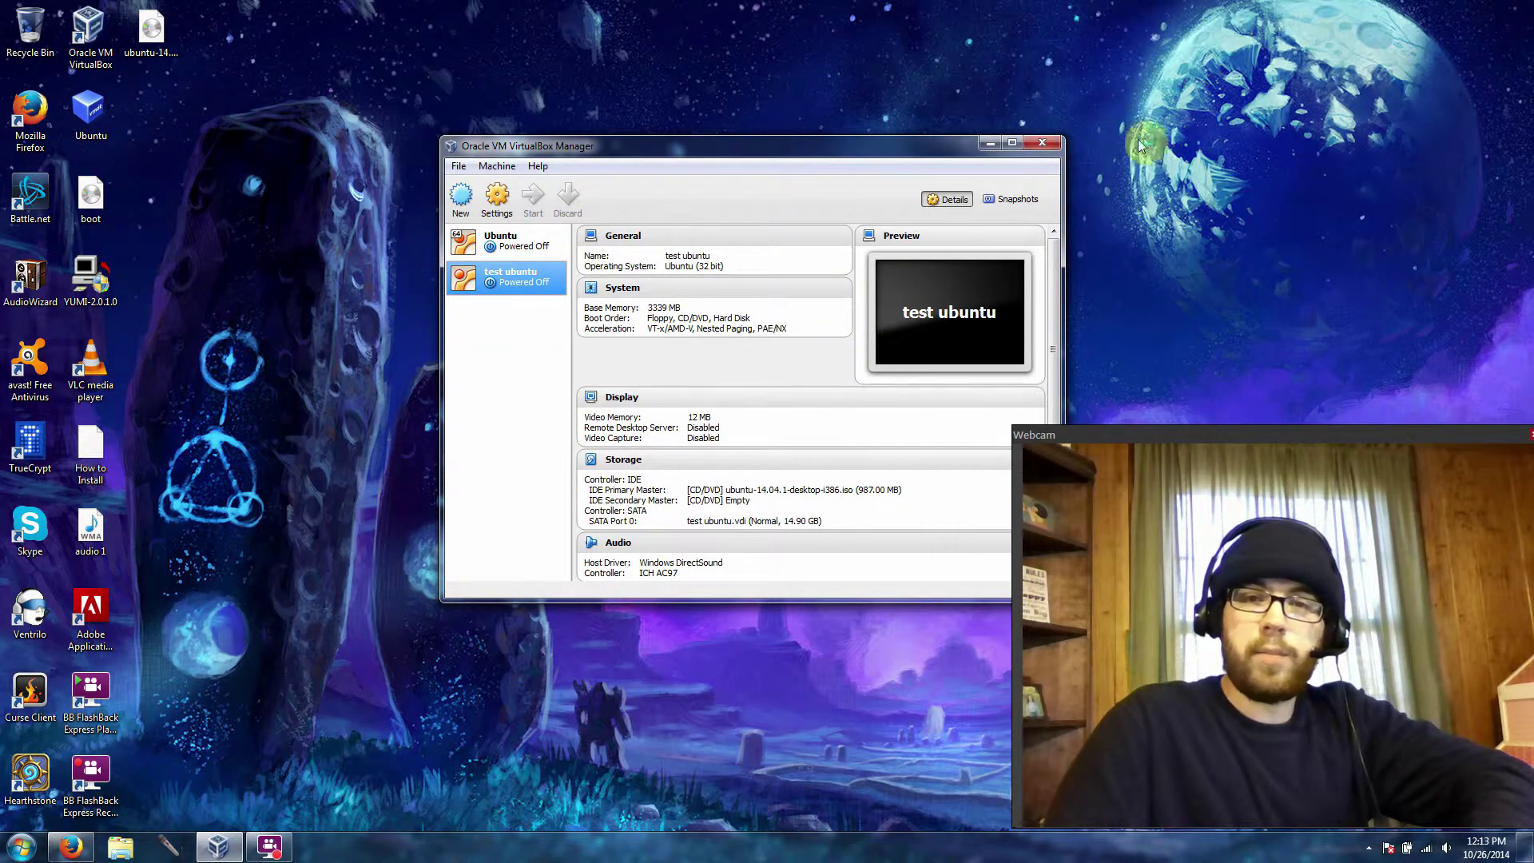
- Minimize the VirtualBox Manager while the test ubuntu VM starts in its own window
click(991, 143)
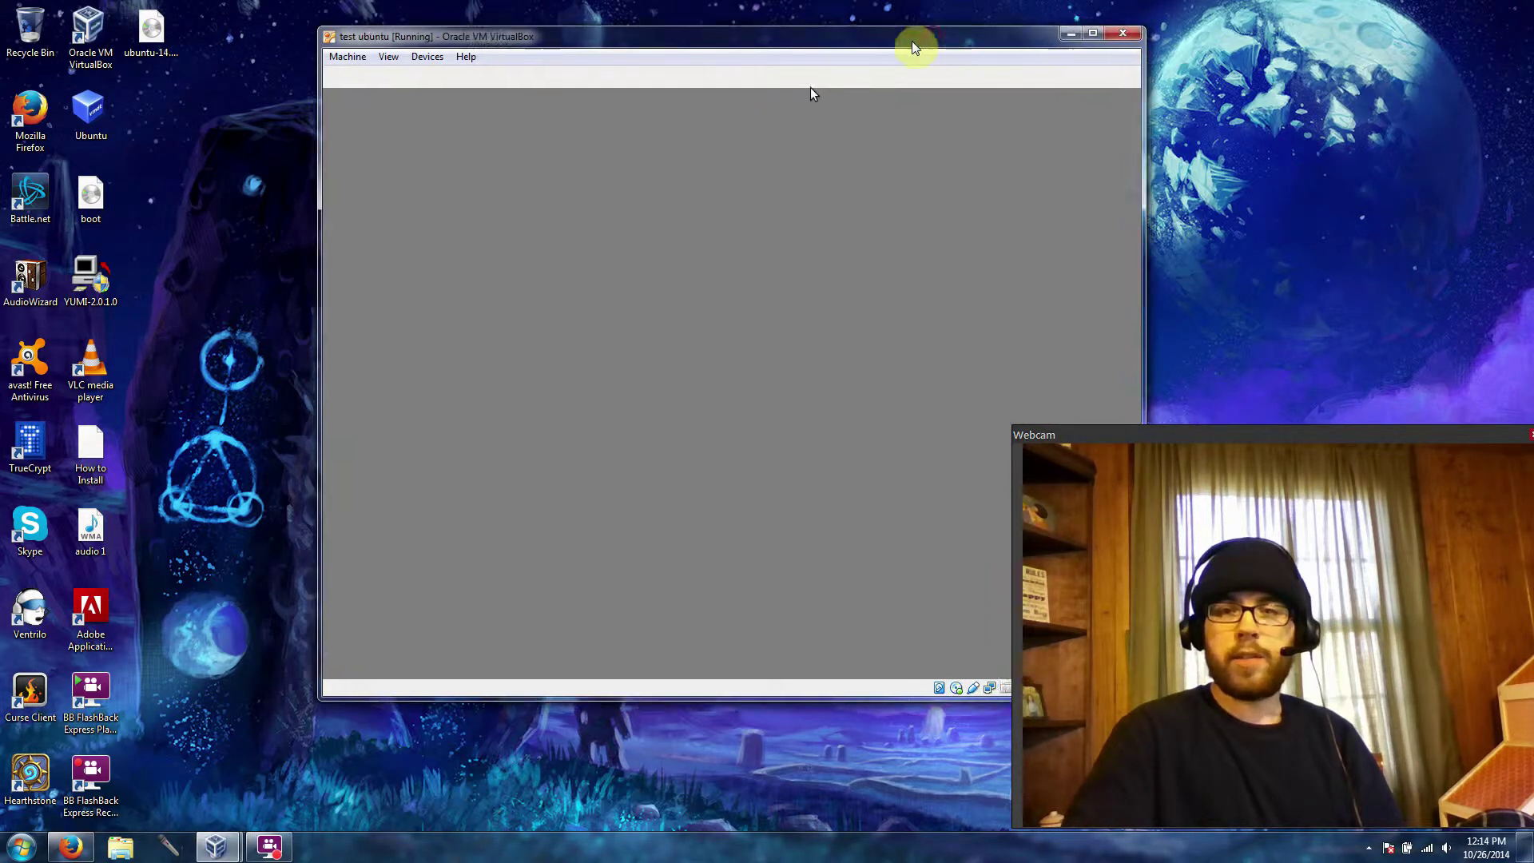
- Move the running VM window left while the installer's Welcome screen loads in English
drag(915, 48, 784, 31)
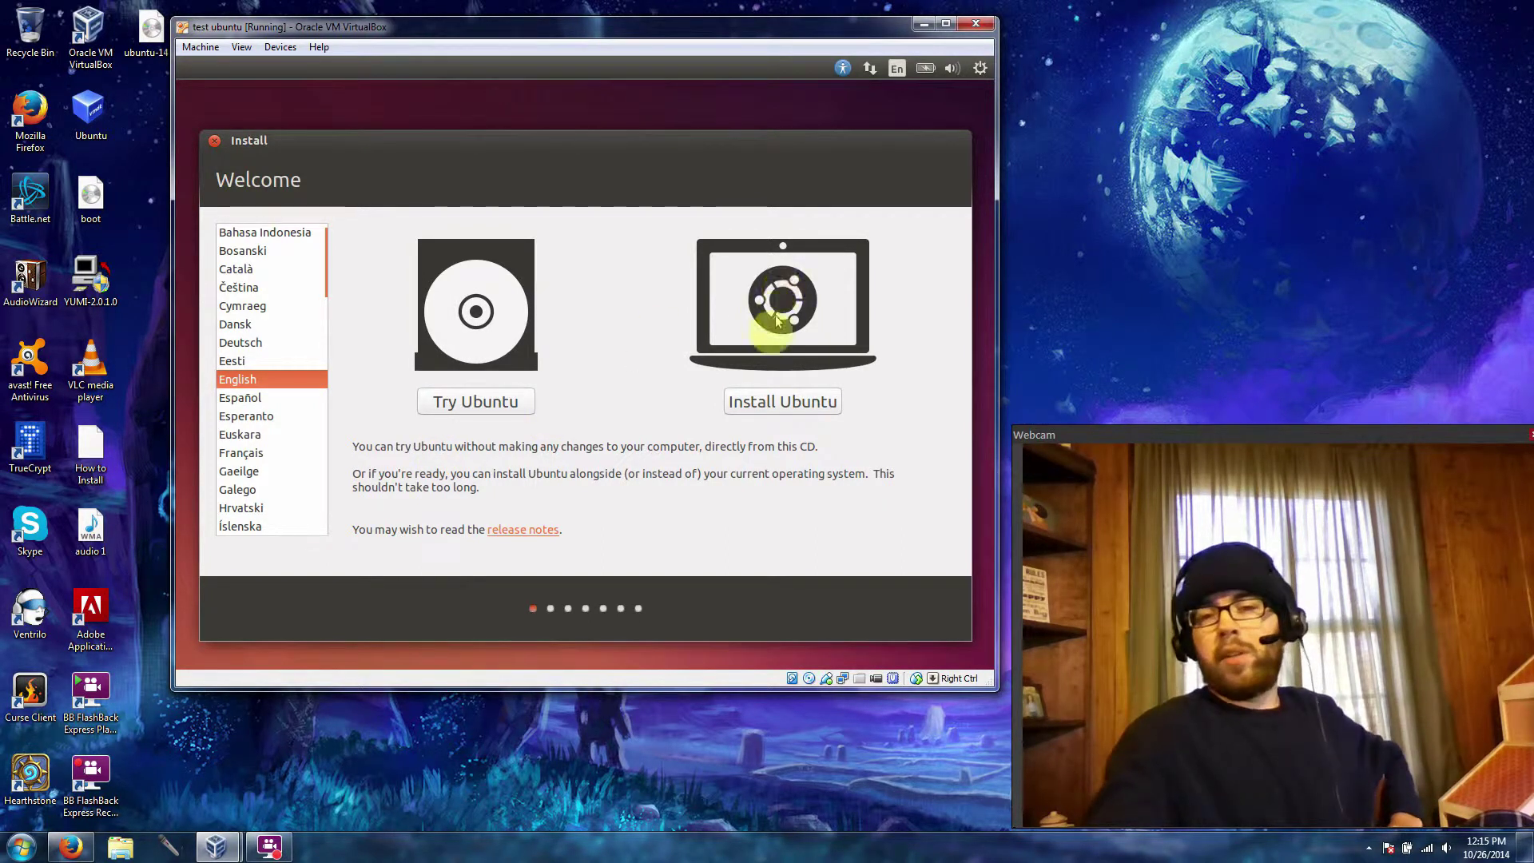
- Choose Install Ubuntu and continue past the Preparing to install requirements checks
click(766, 399)
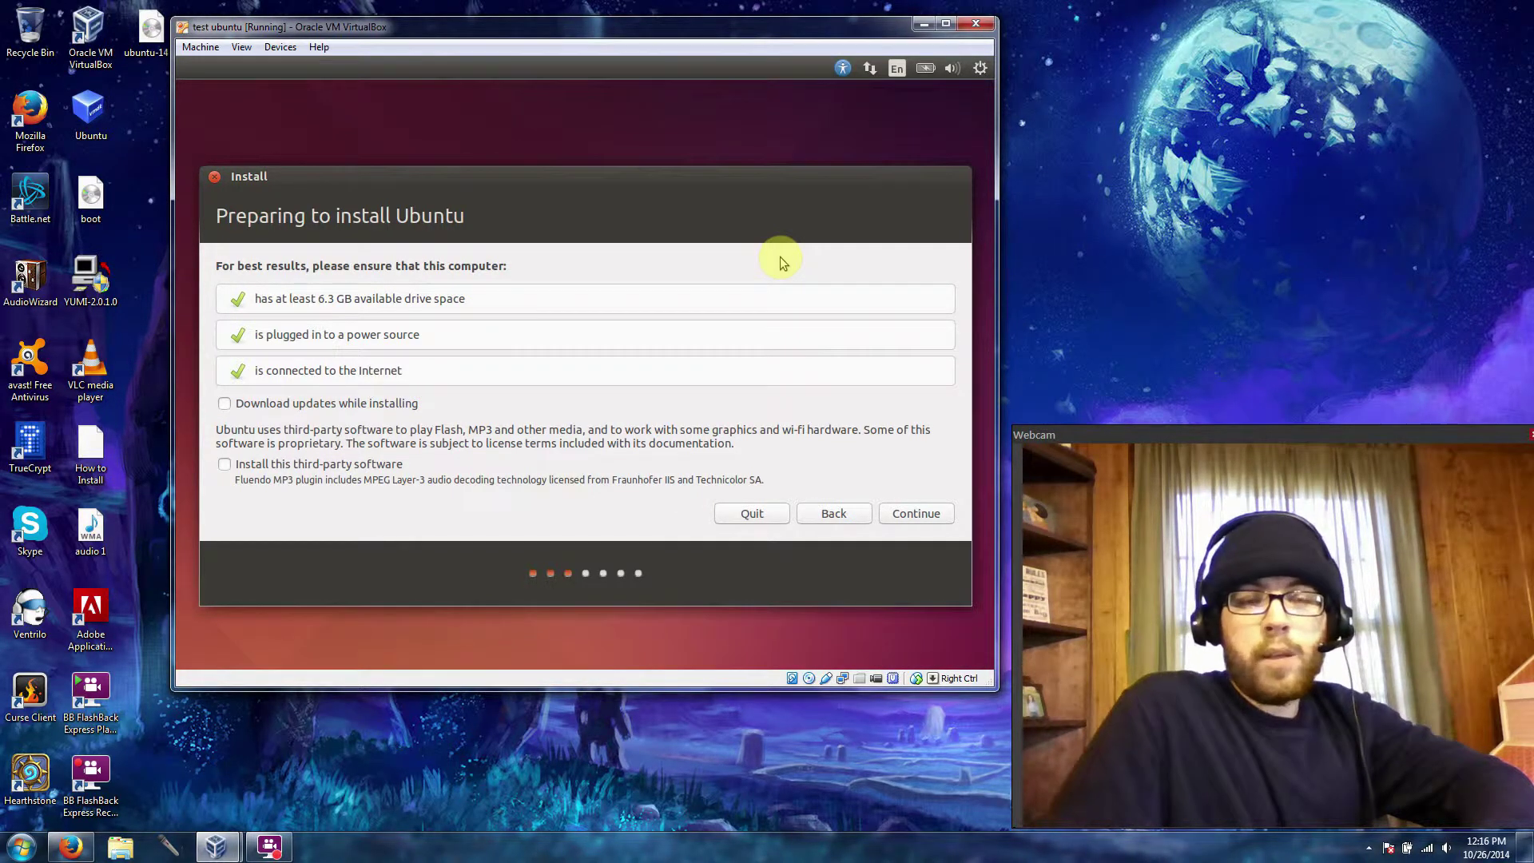
click(900, 516)
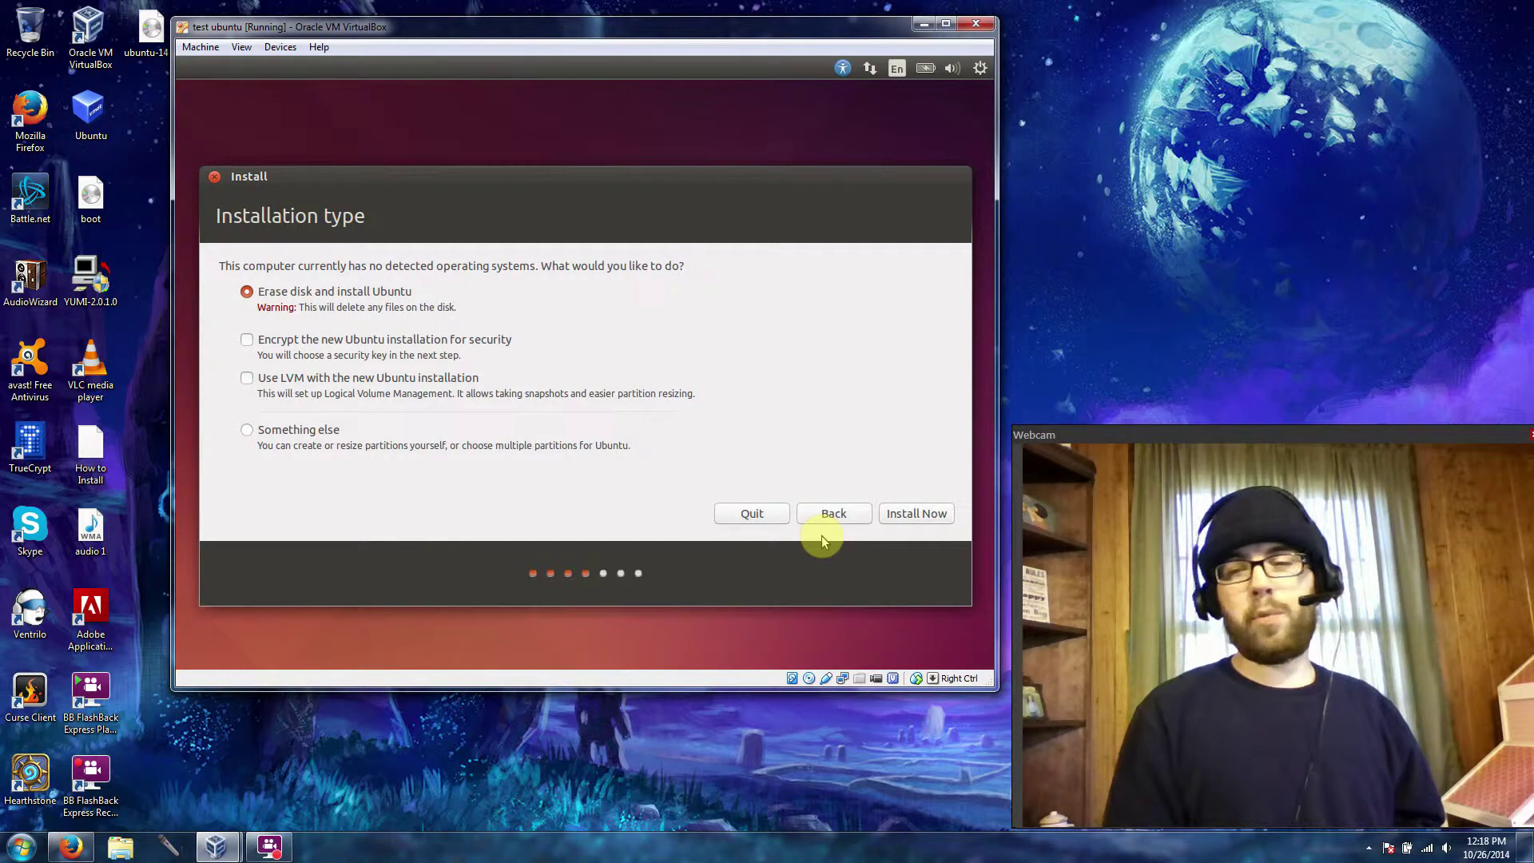
- Erase the disk and install, changing the location from Chicago to Atlanta
click(893, 514)
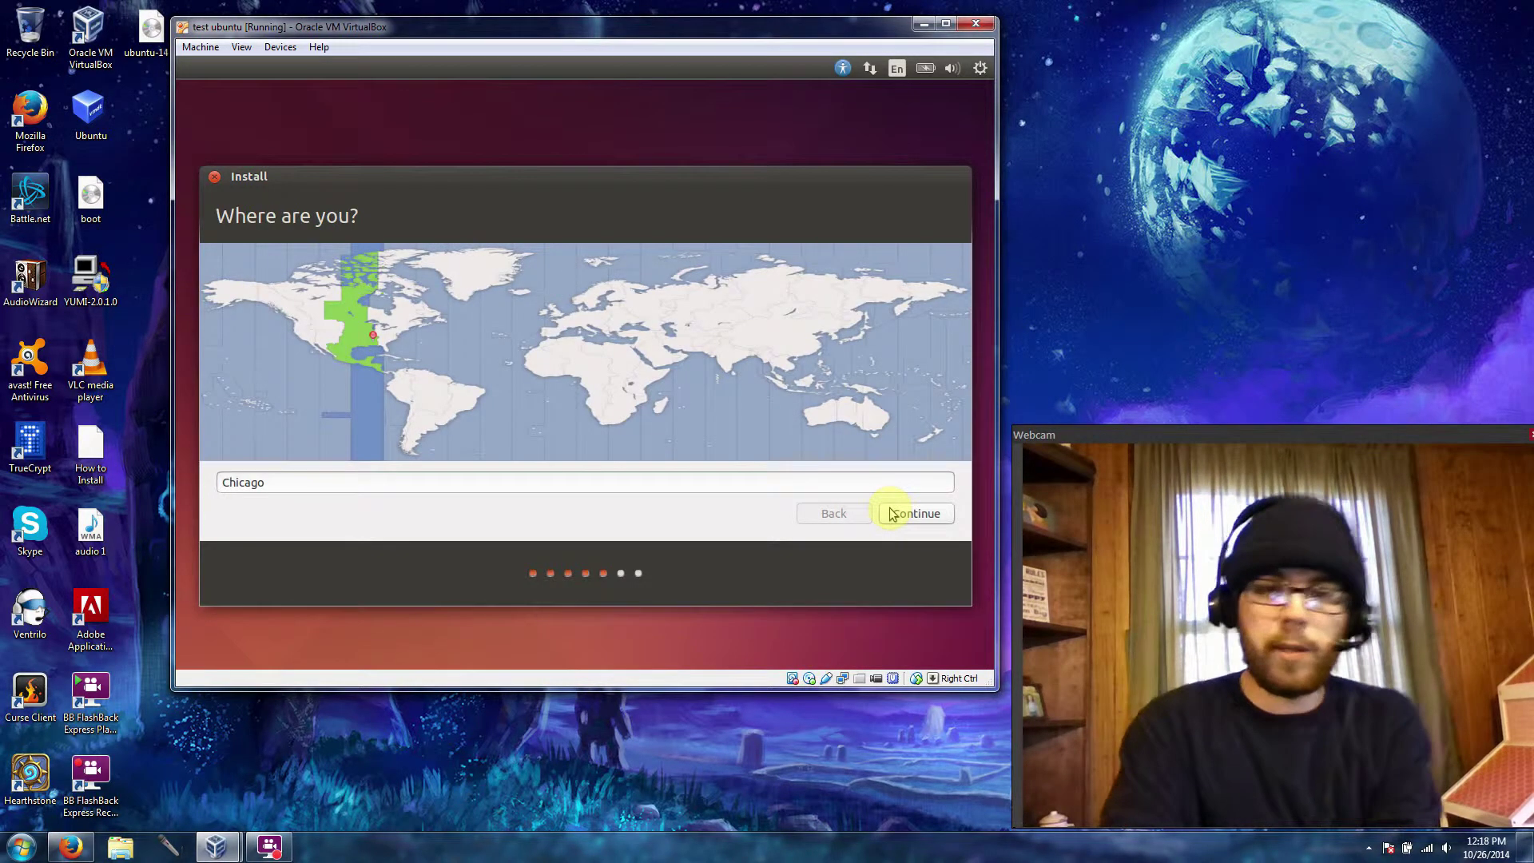
double_click(881, 482)
text(Atlanta)
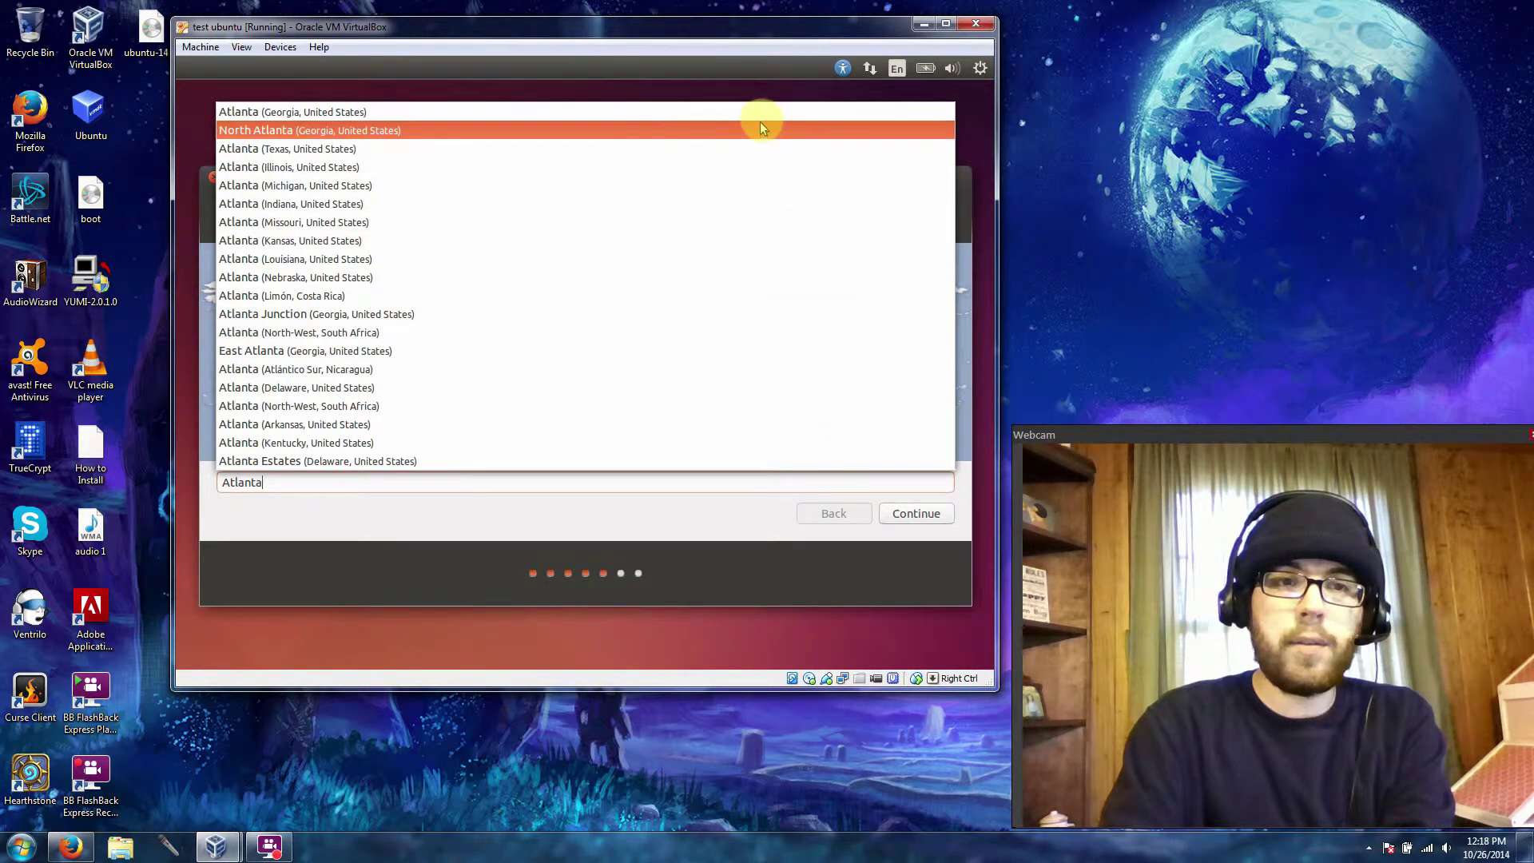
click(770, 108)
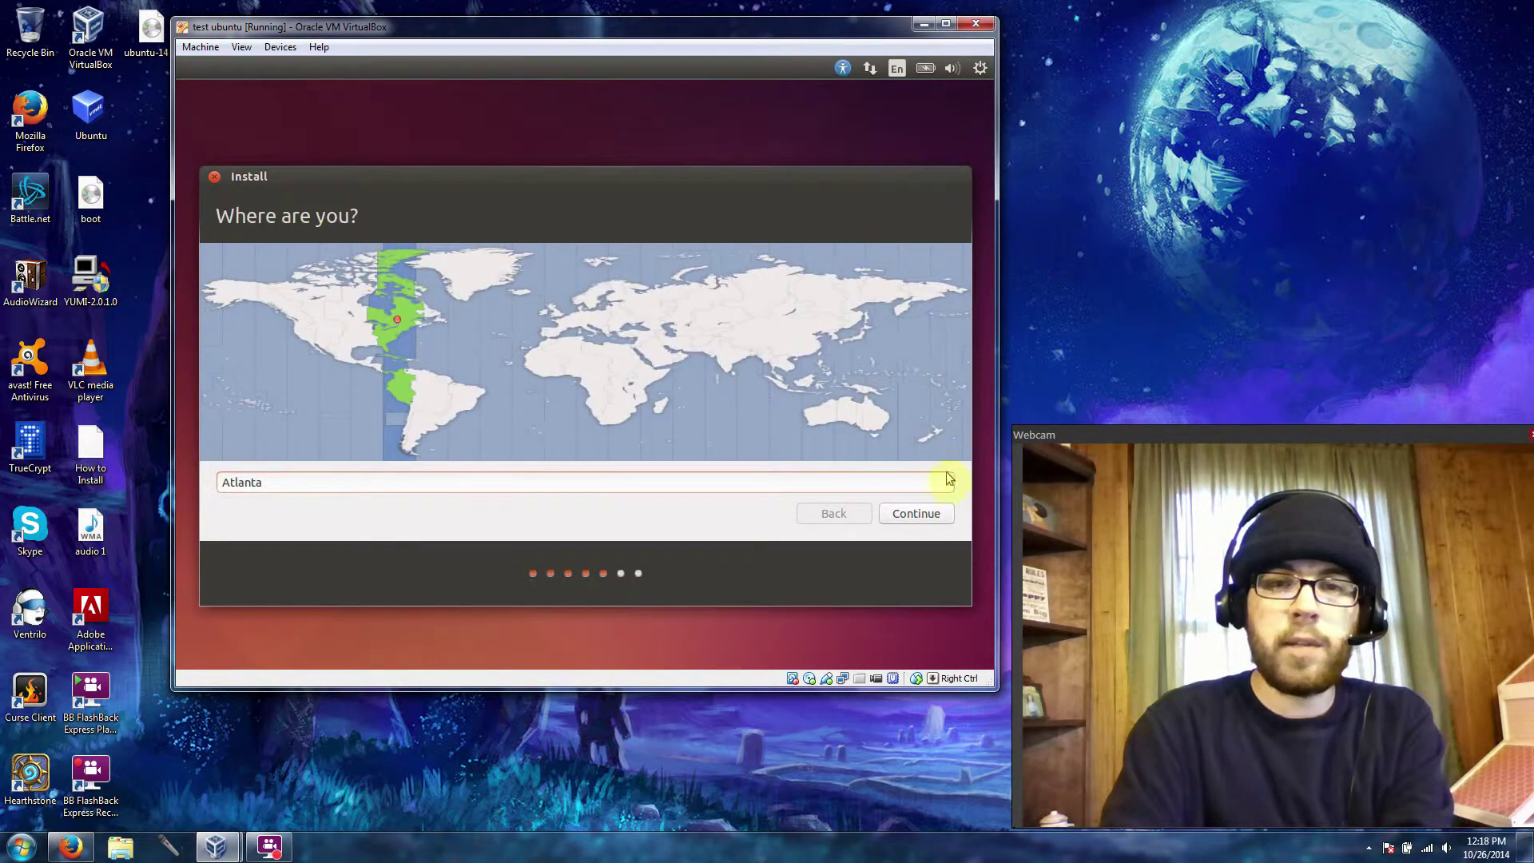
click(952, 518)
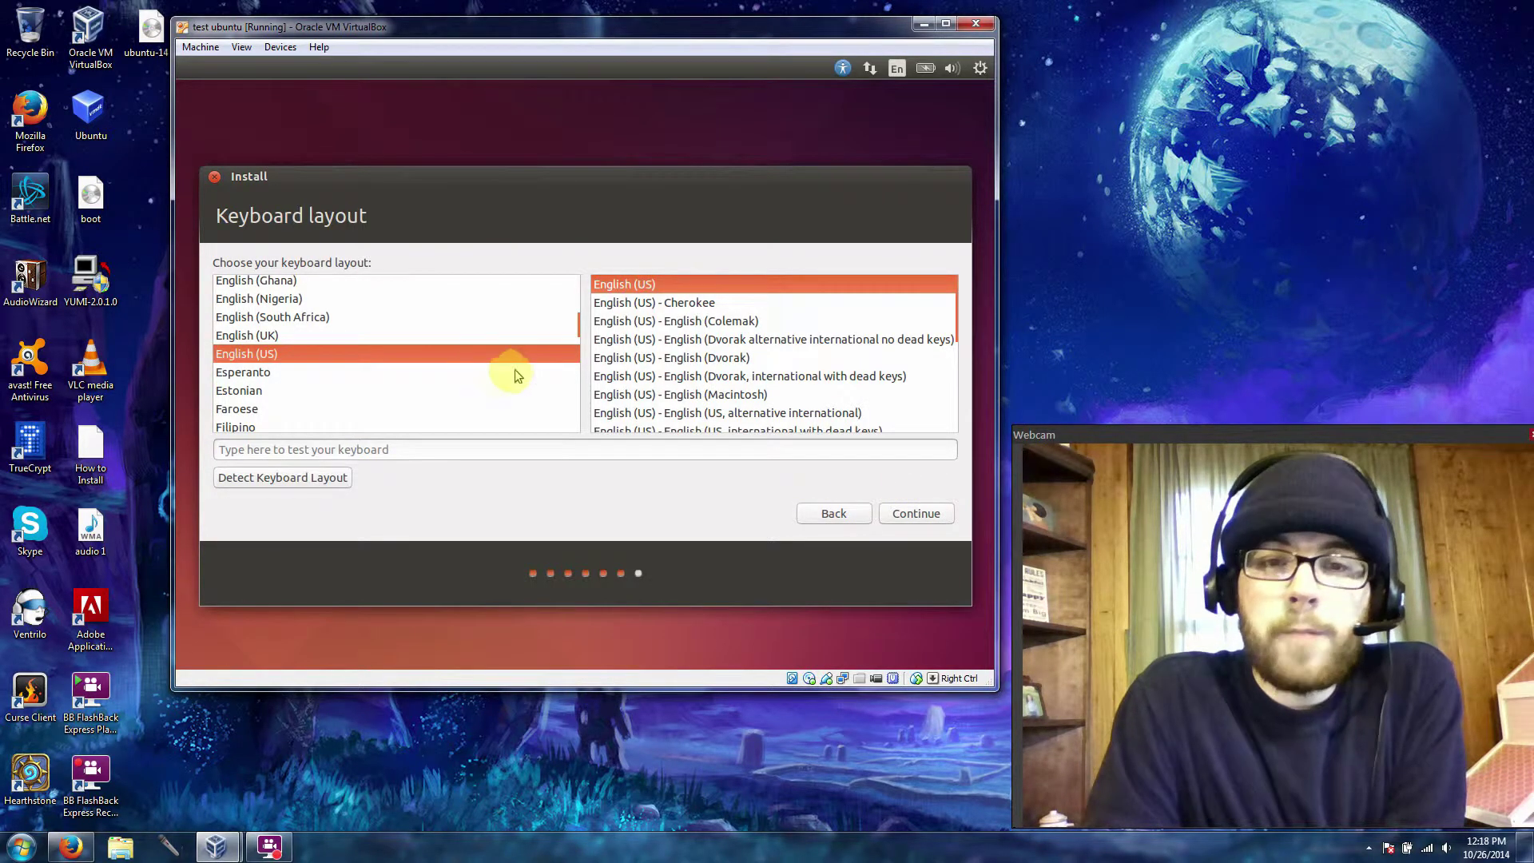
- Keep the English (US) keyboard, enter the user's name, and set a matching confirmed password
click(908, 516)
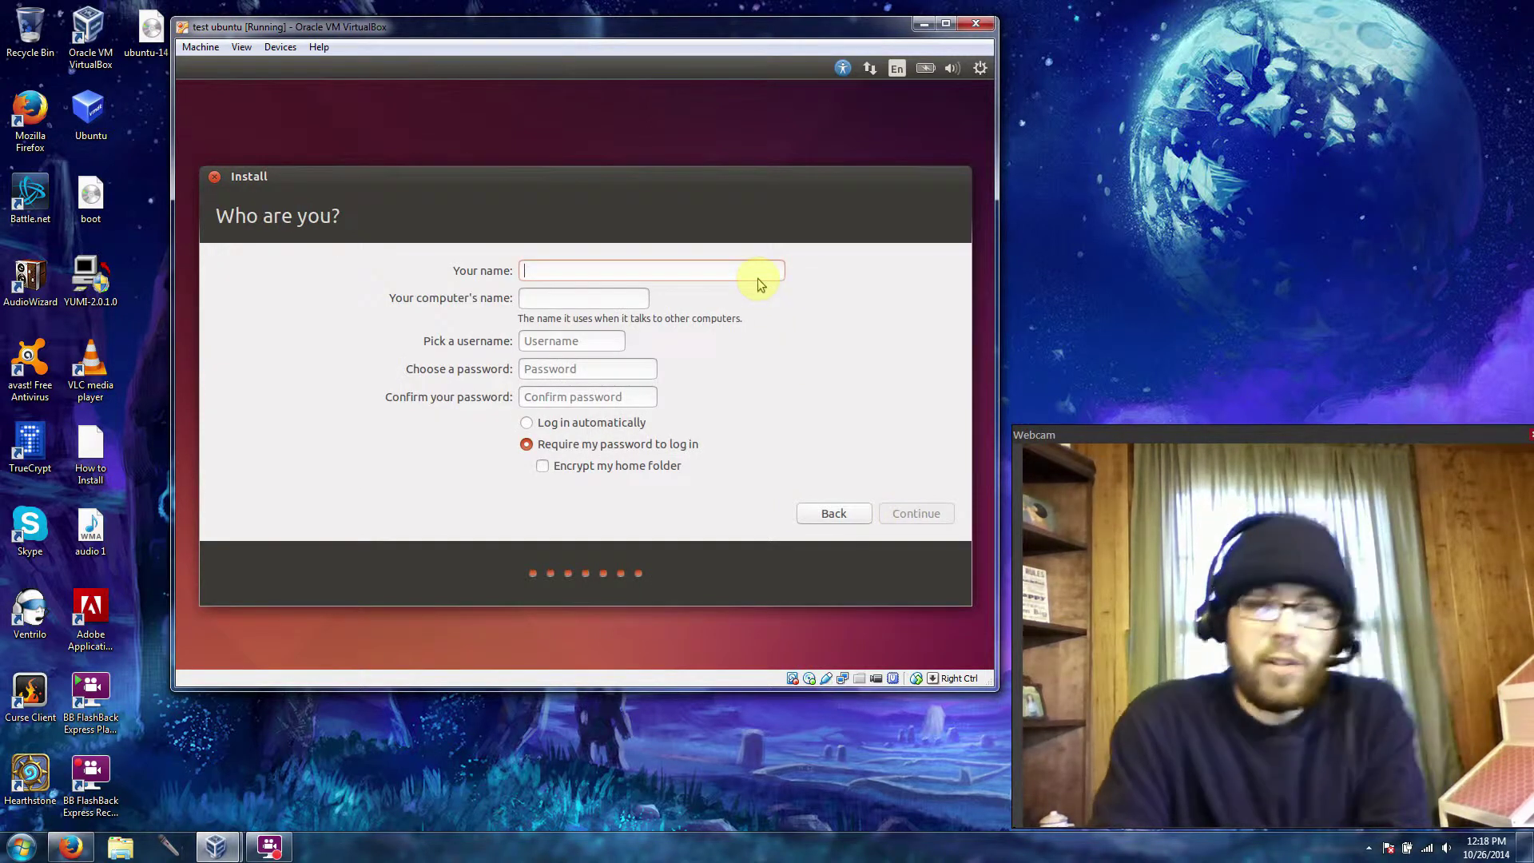
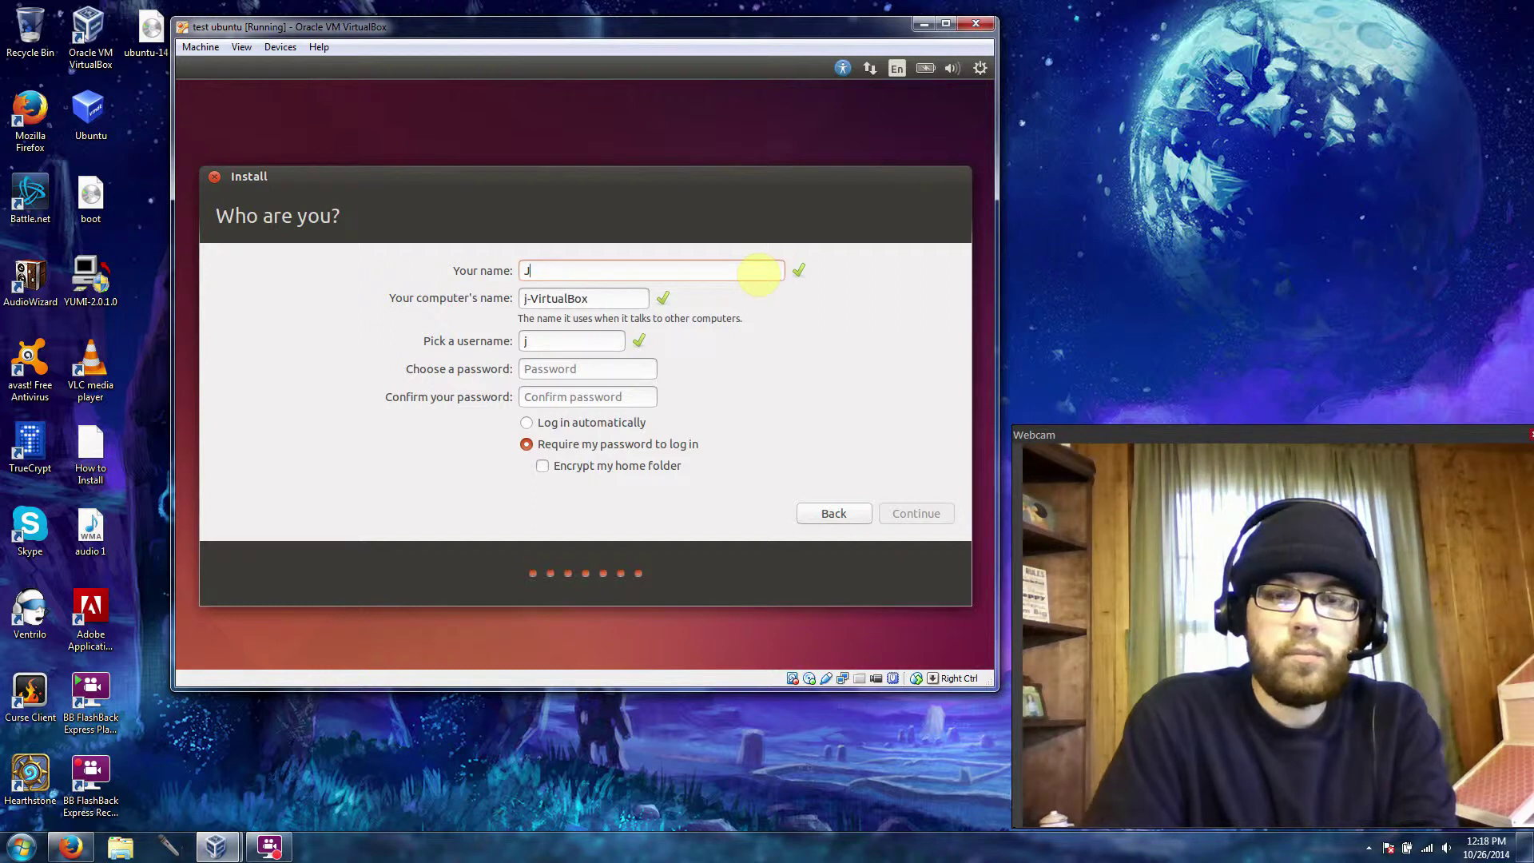
key(Tab)
key(Tab)
key(Tab)
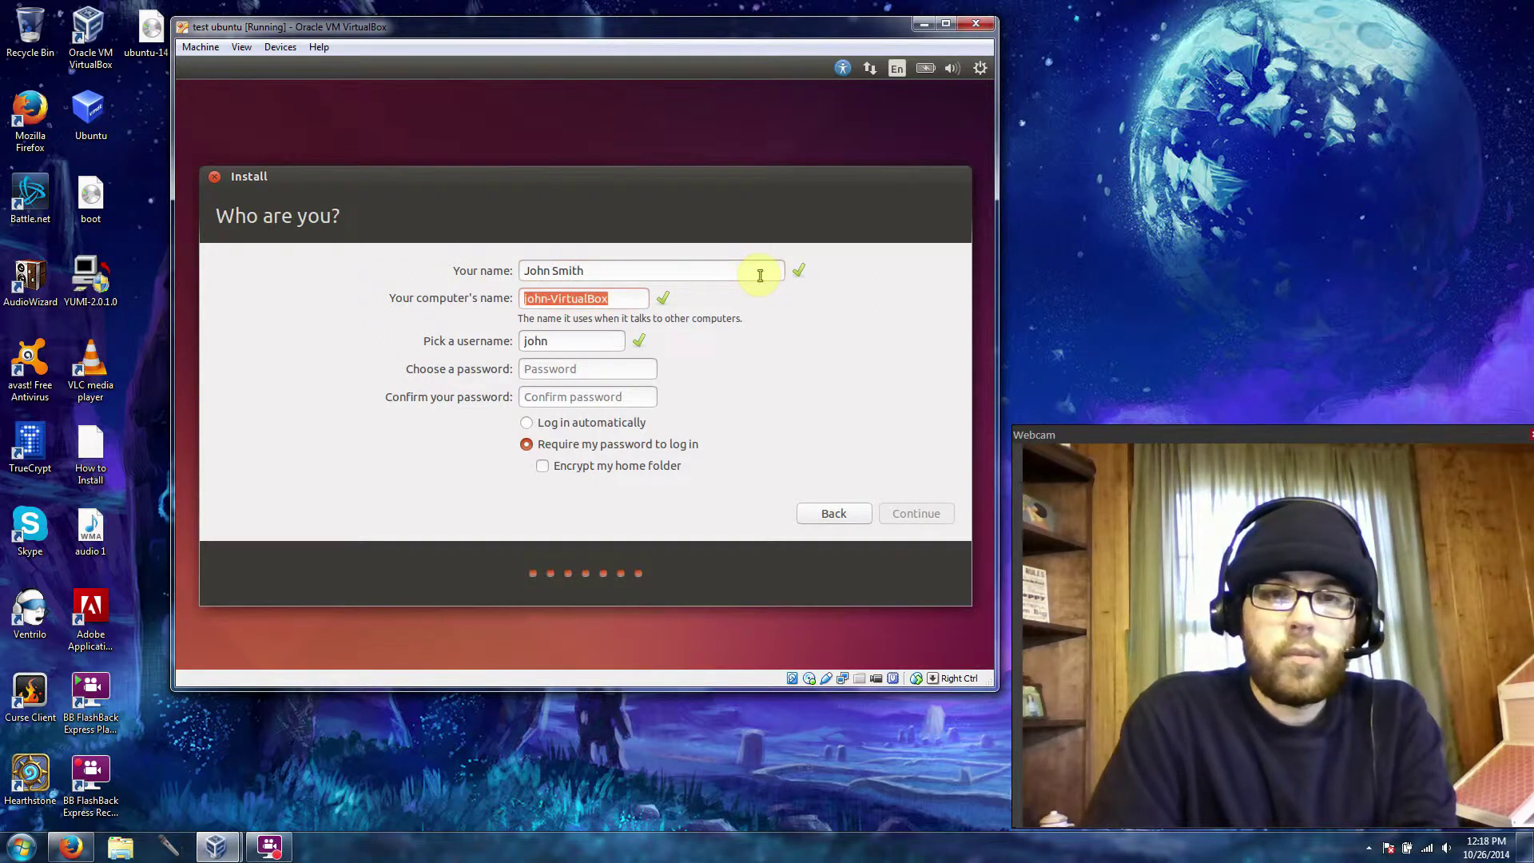
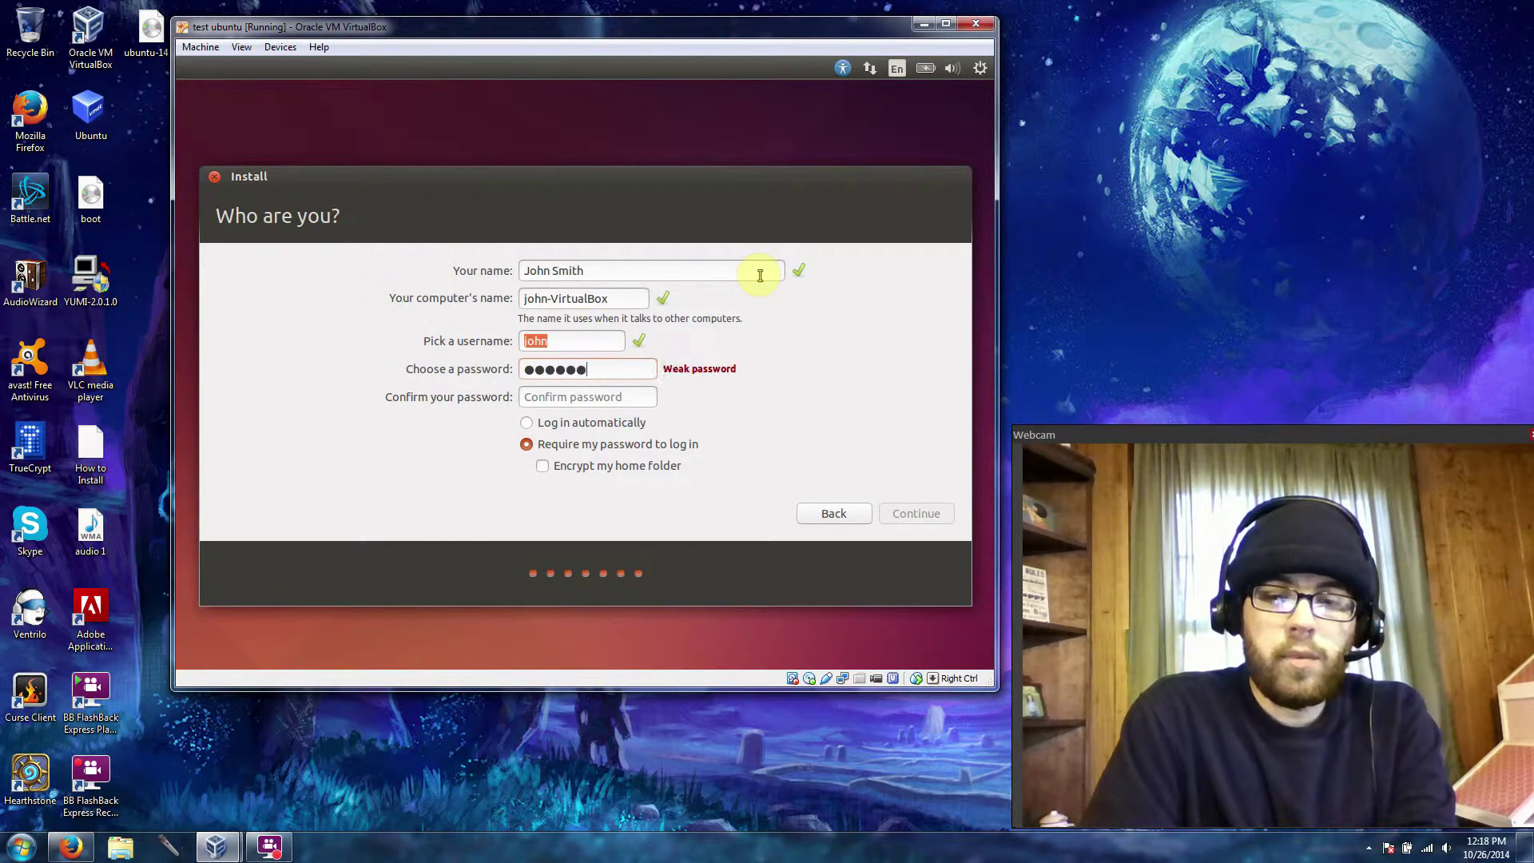
key(BackSpace)
key(BackSpace)
key(BackSpace)
key(BackSpace)
key(BackSpace)
key(BackSpace)
key(BackSpace)
key(BackSpace)
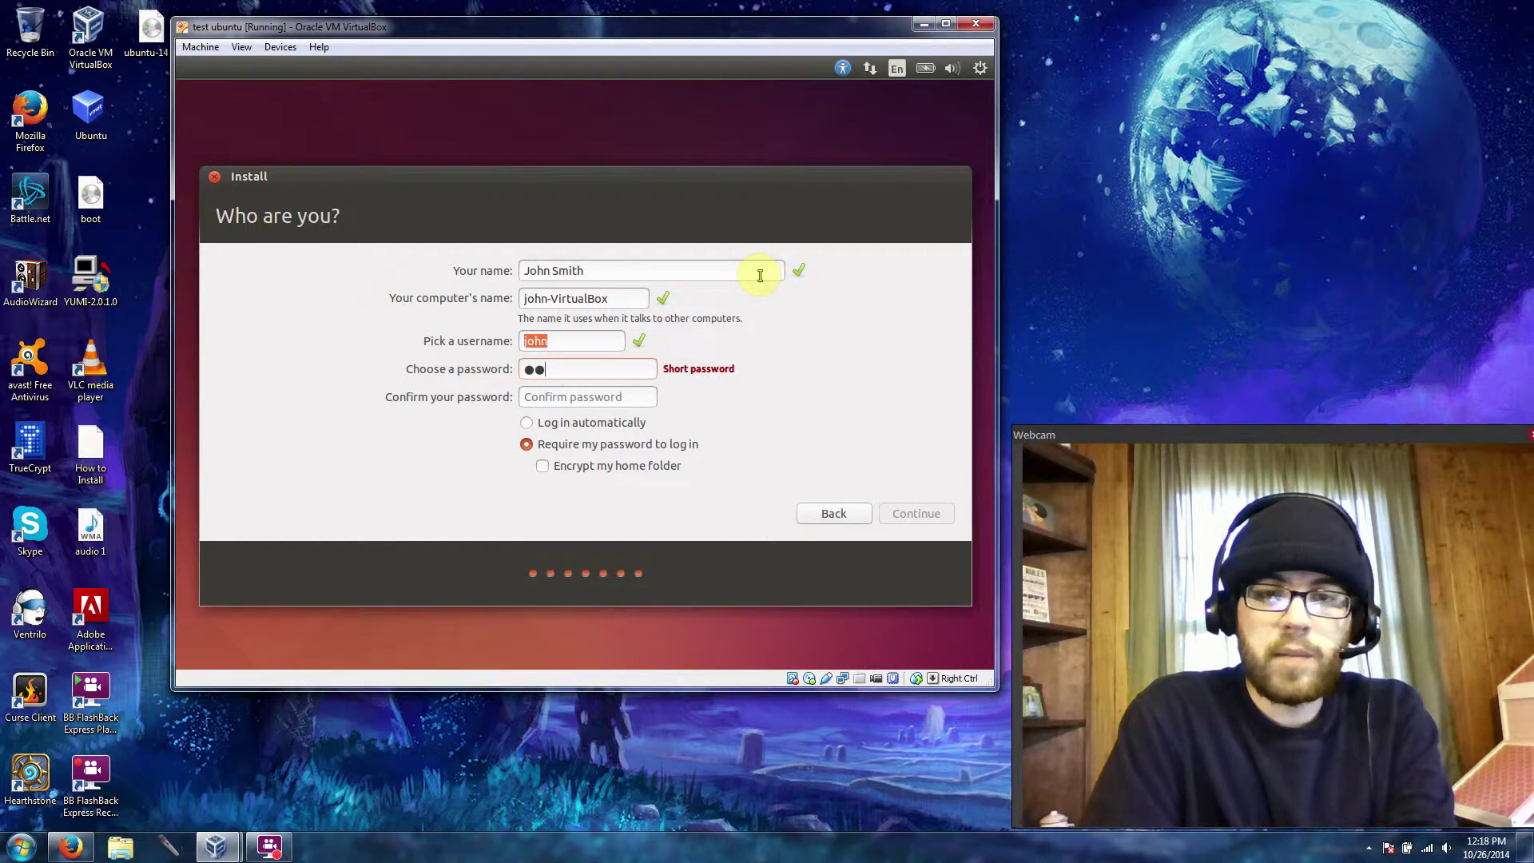
key(Tab)
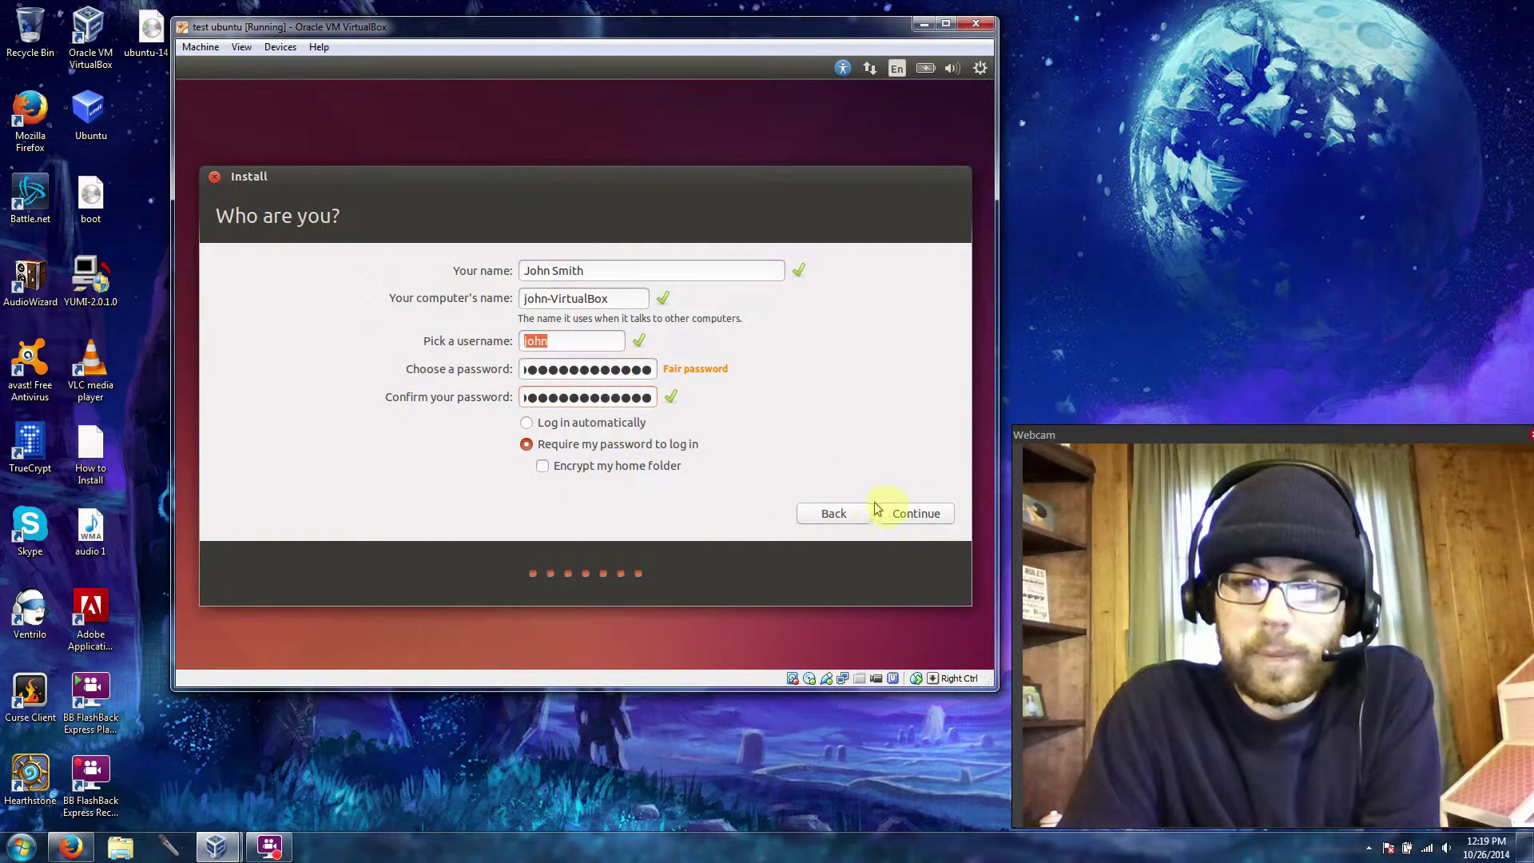
click(919, 520)
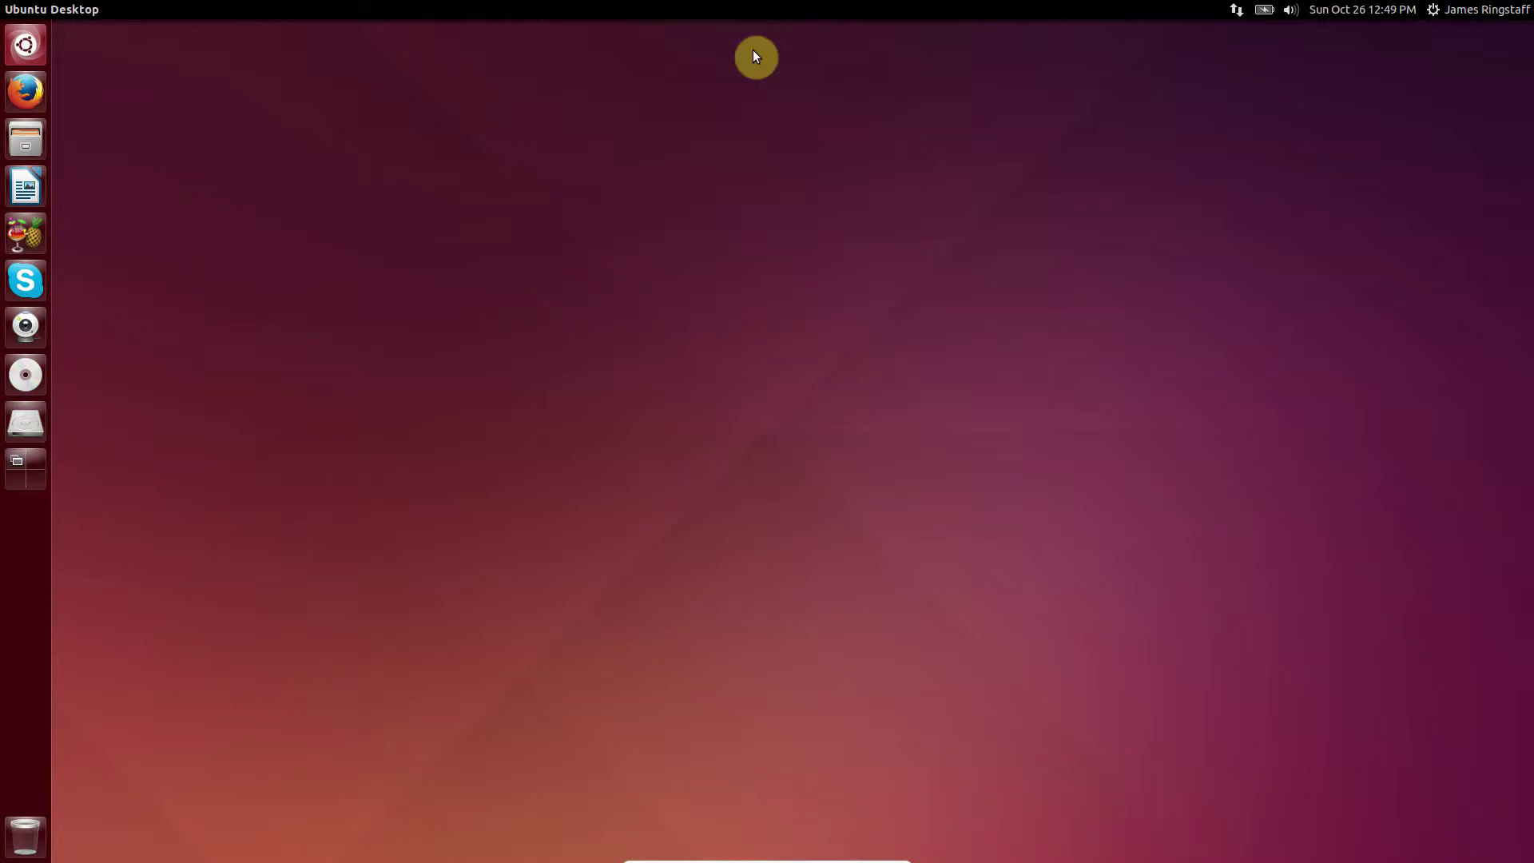
- Open the context menu on the newly installed Ubuntu desktop
right_click(344, 311)
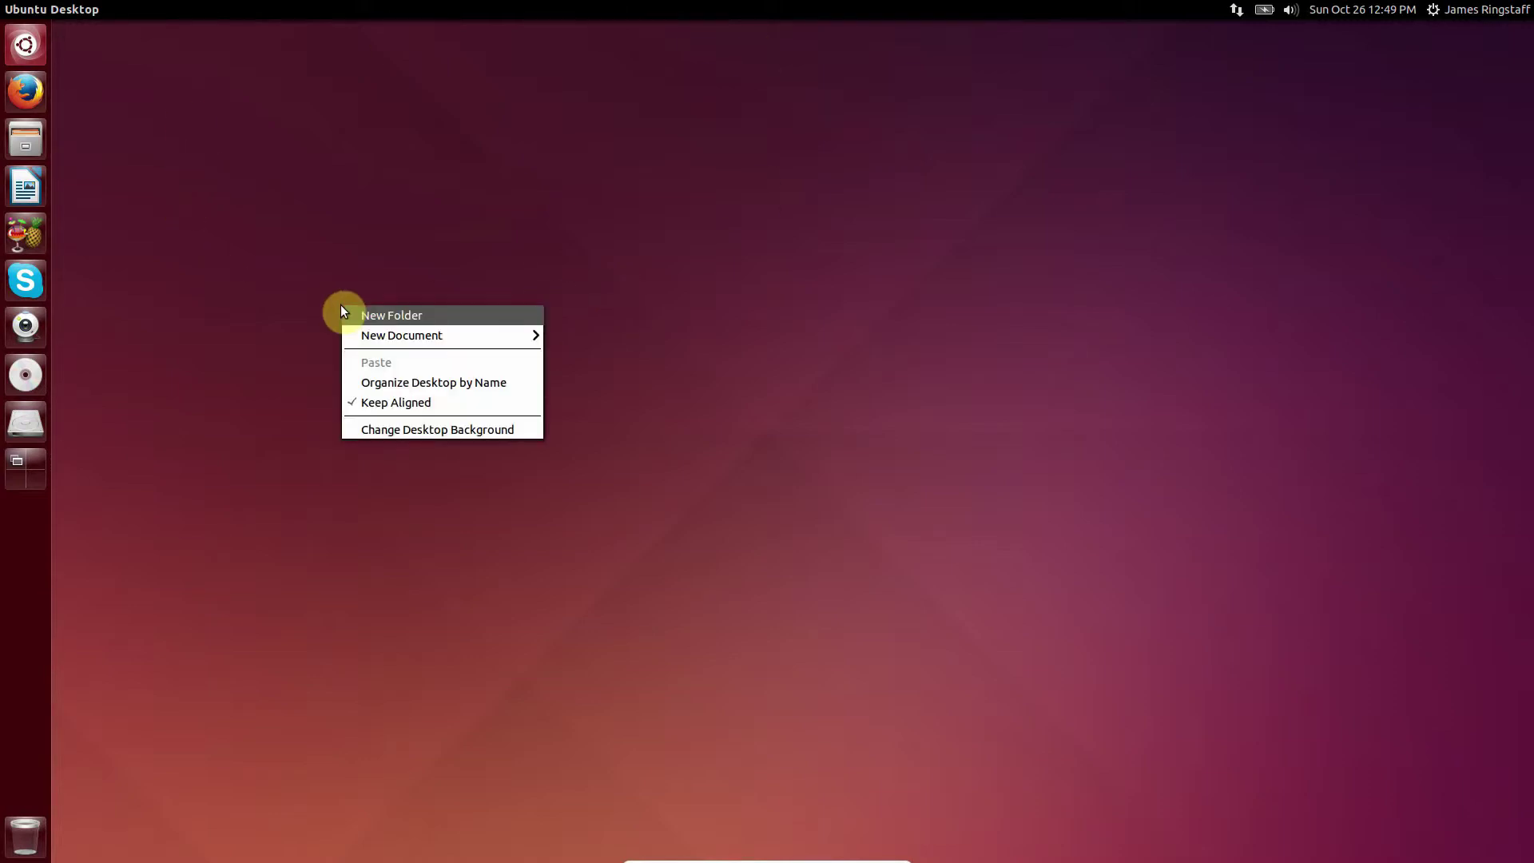
- Pick the Night Seascape background in Appearance settings, then close the window
click(398, 432)
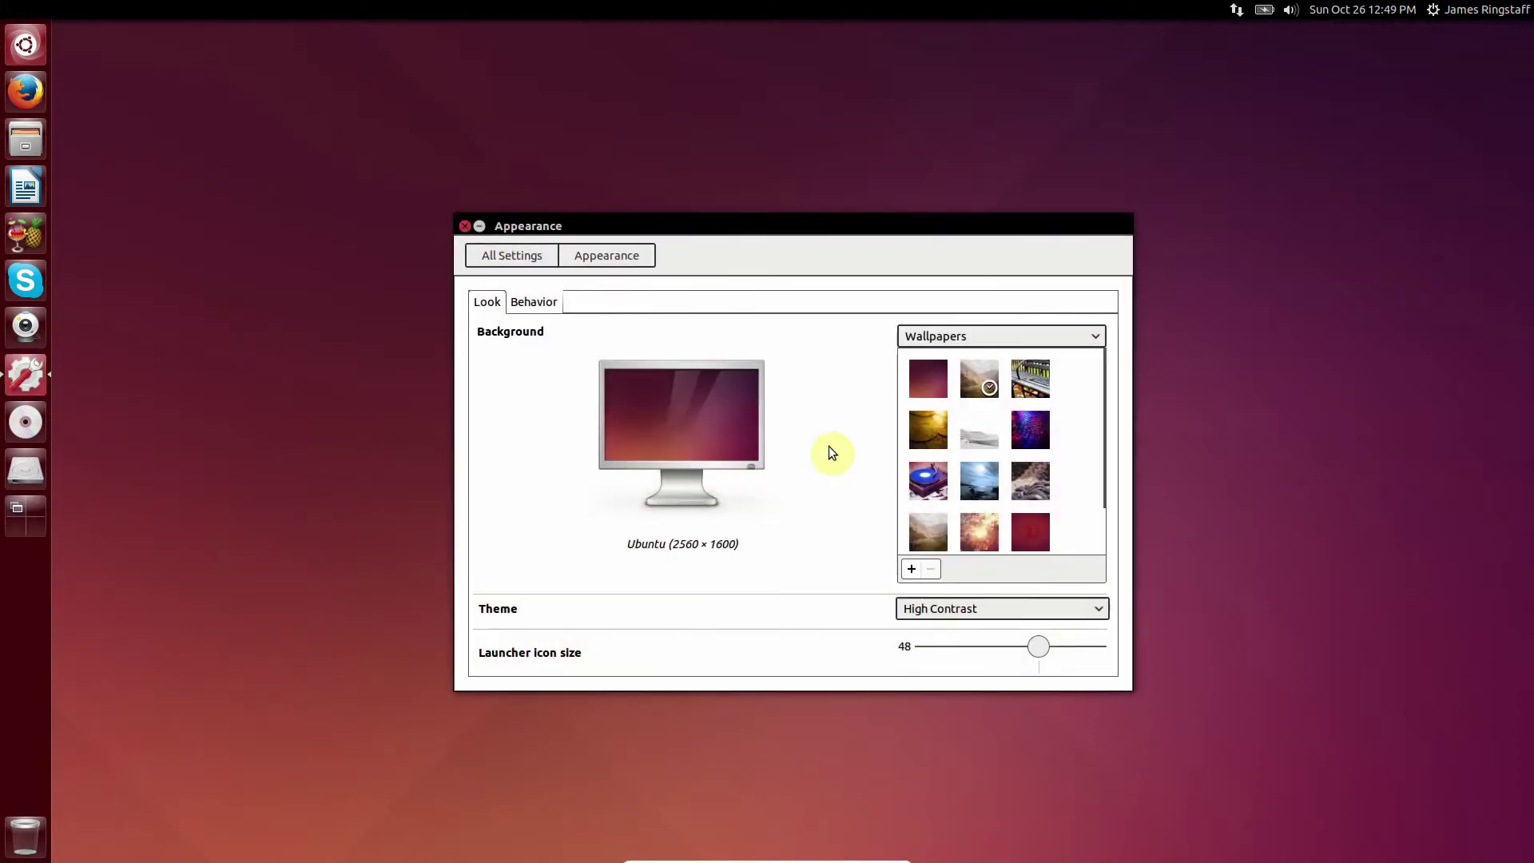
click(993, 473)
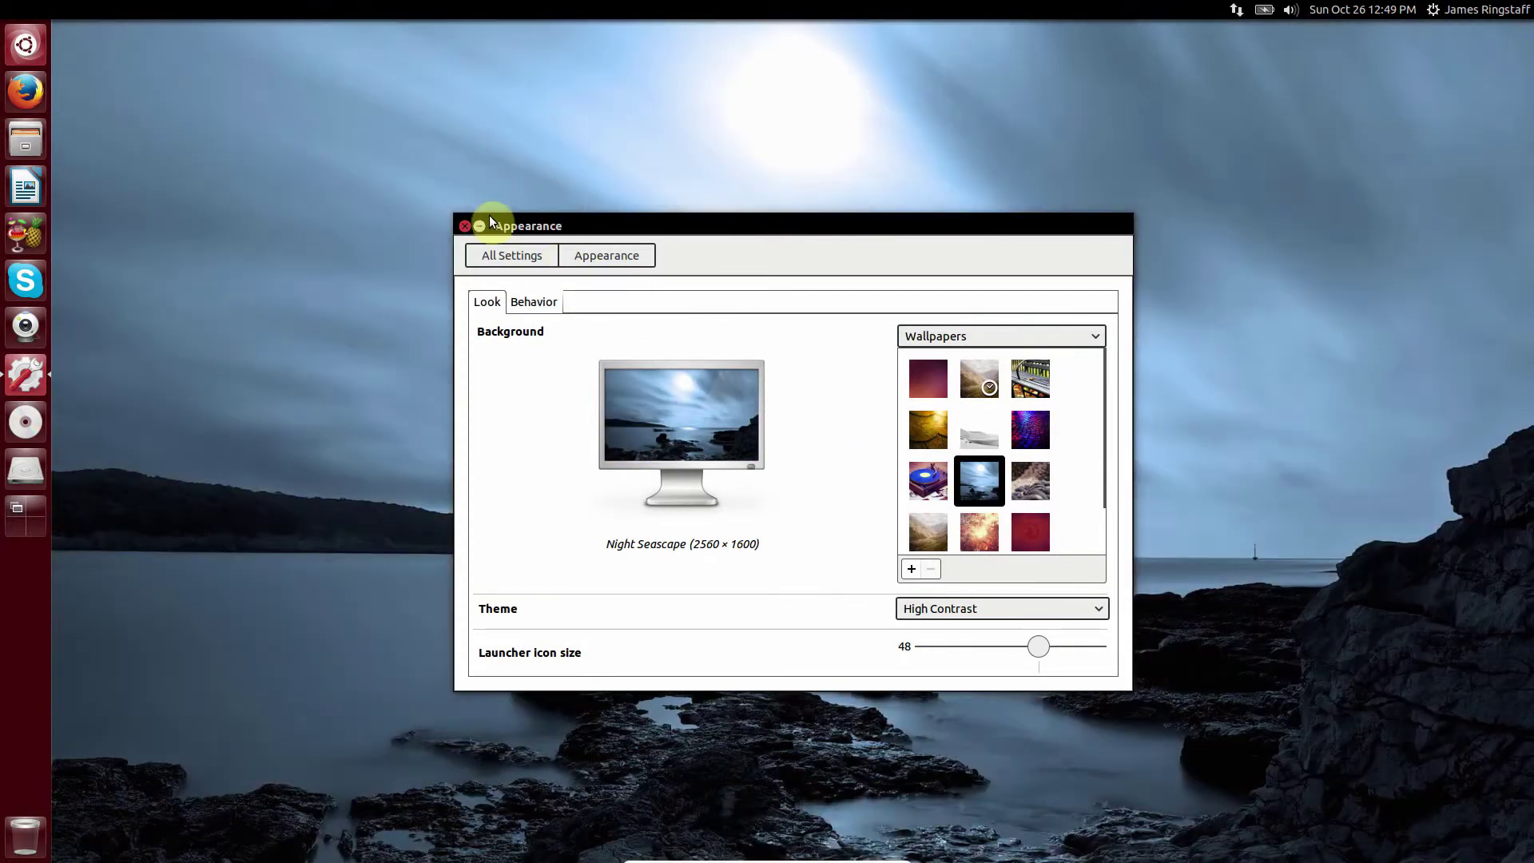
click(463, 226)
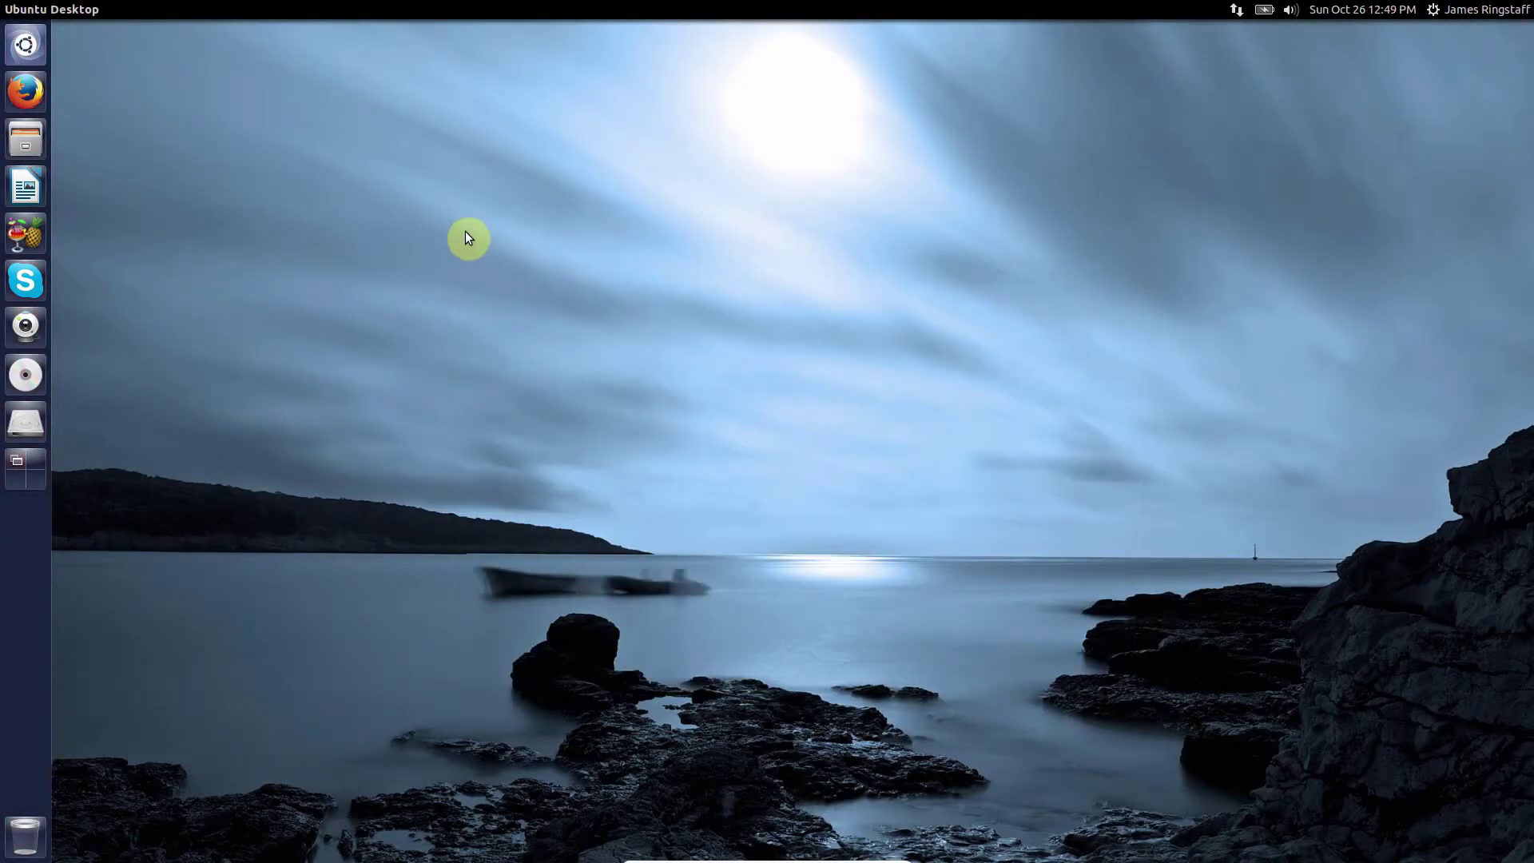
- Search the Dash for 'softwa', dismiss it, then show the Keyboard Shortcuts overview
key(super)
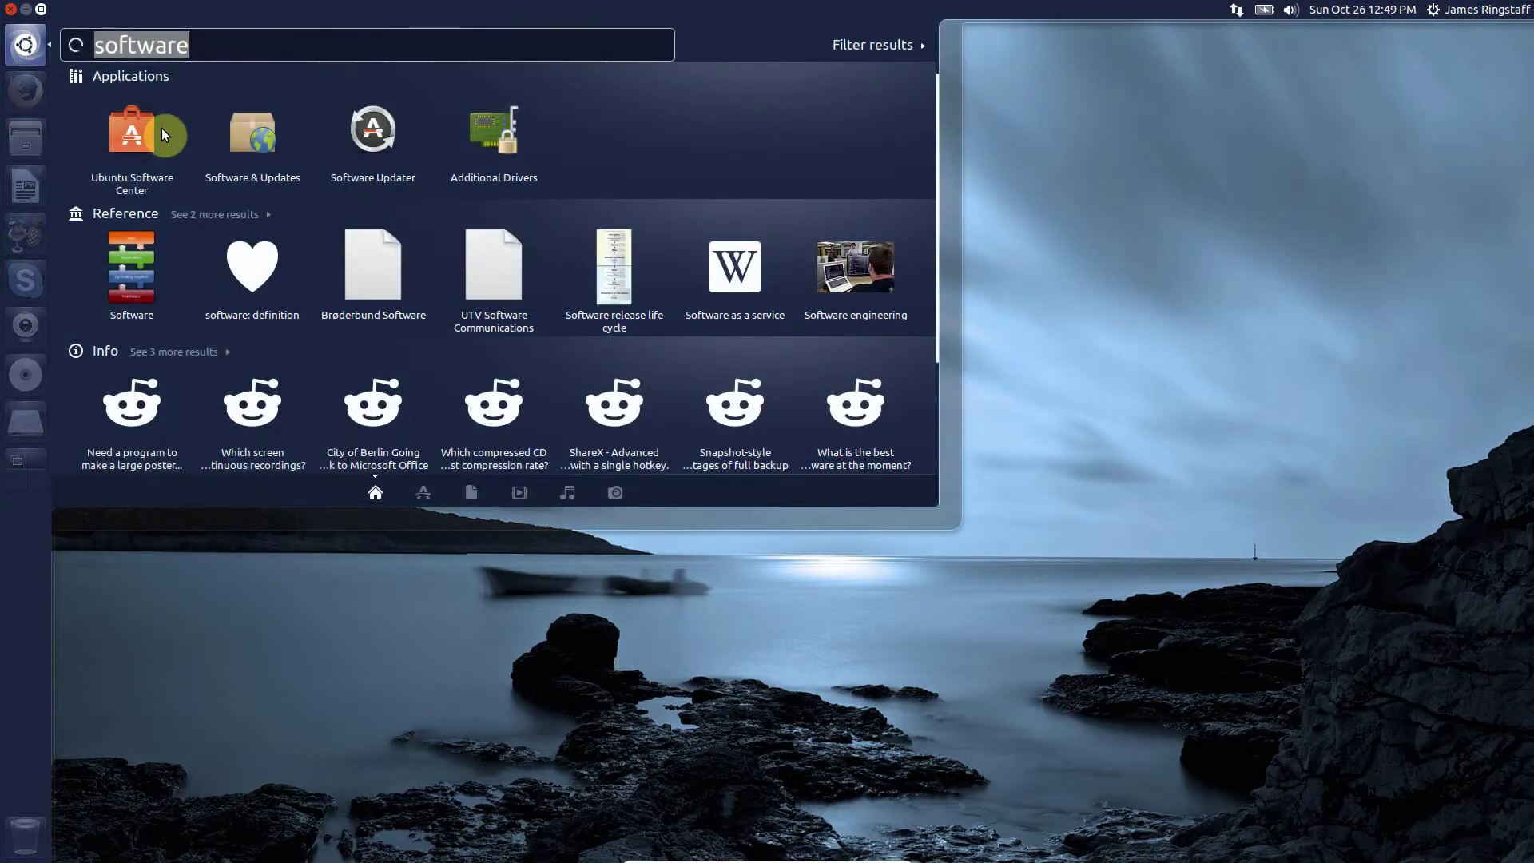
text(sof)
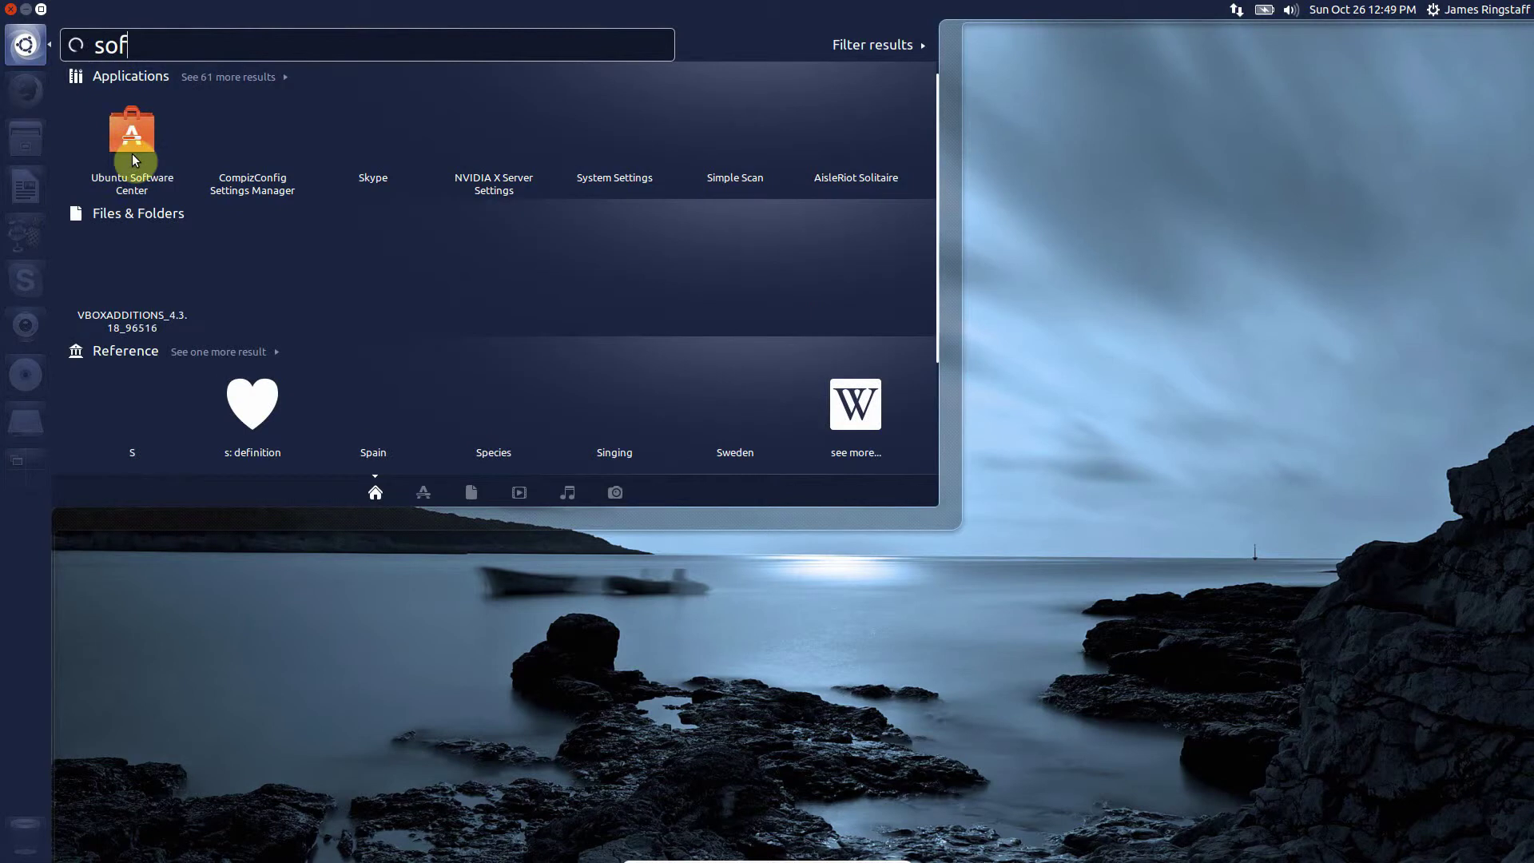
text(twa)
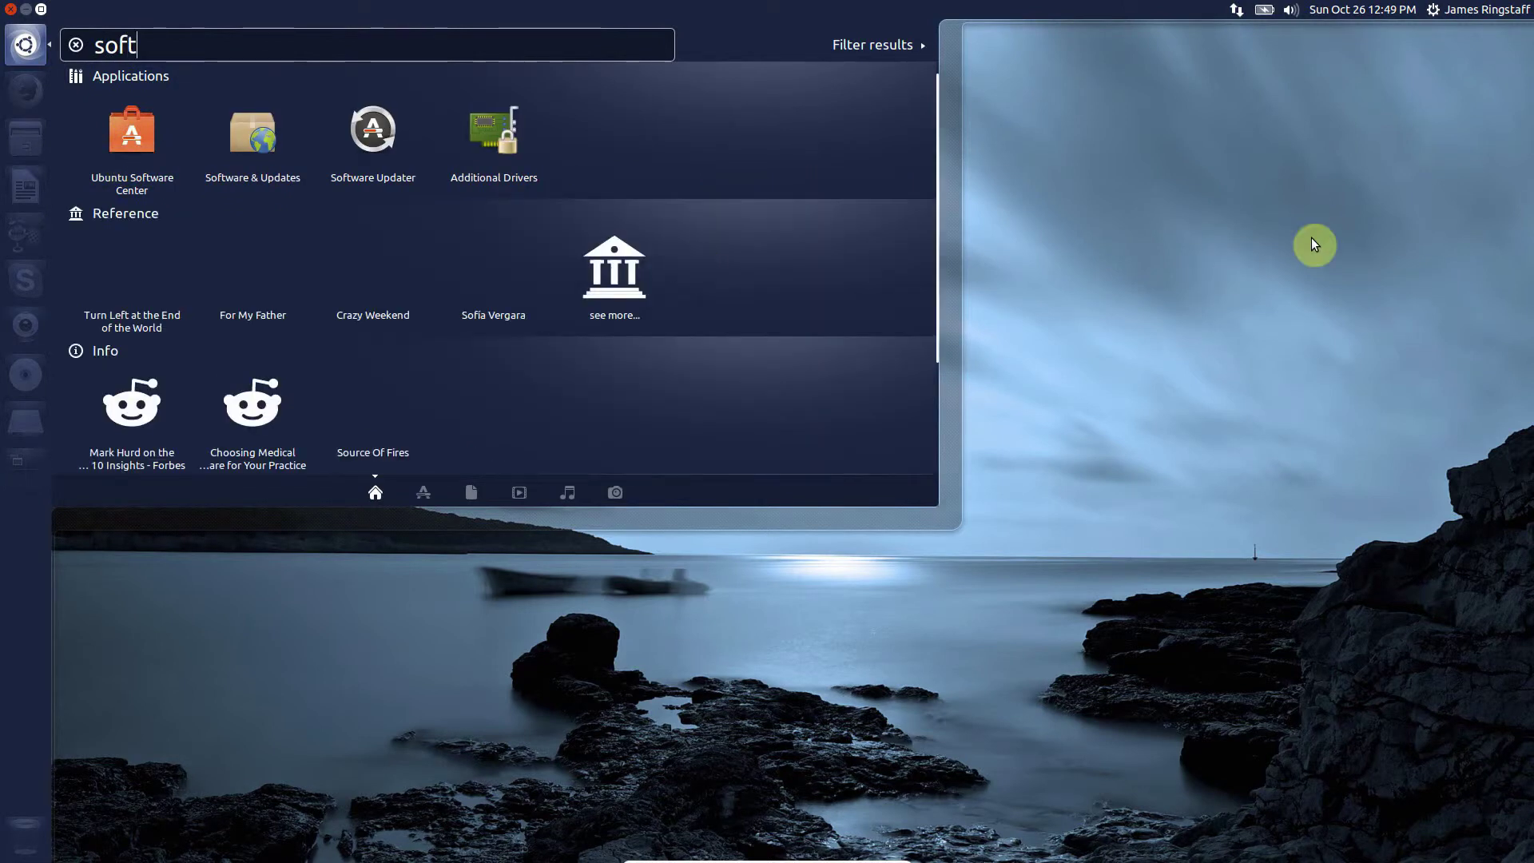
key(Escape)
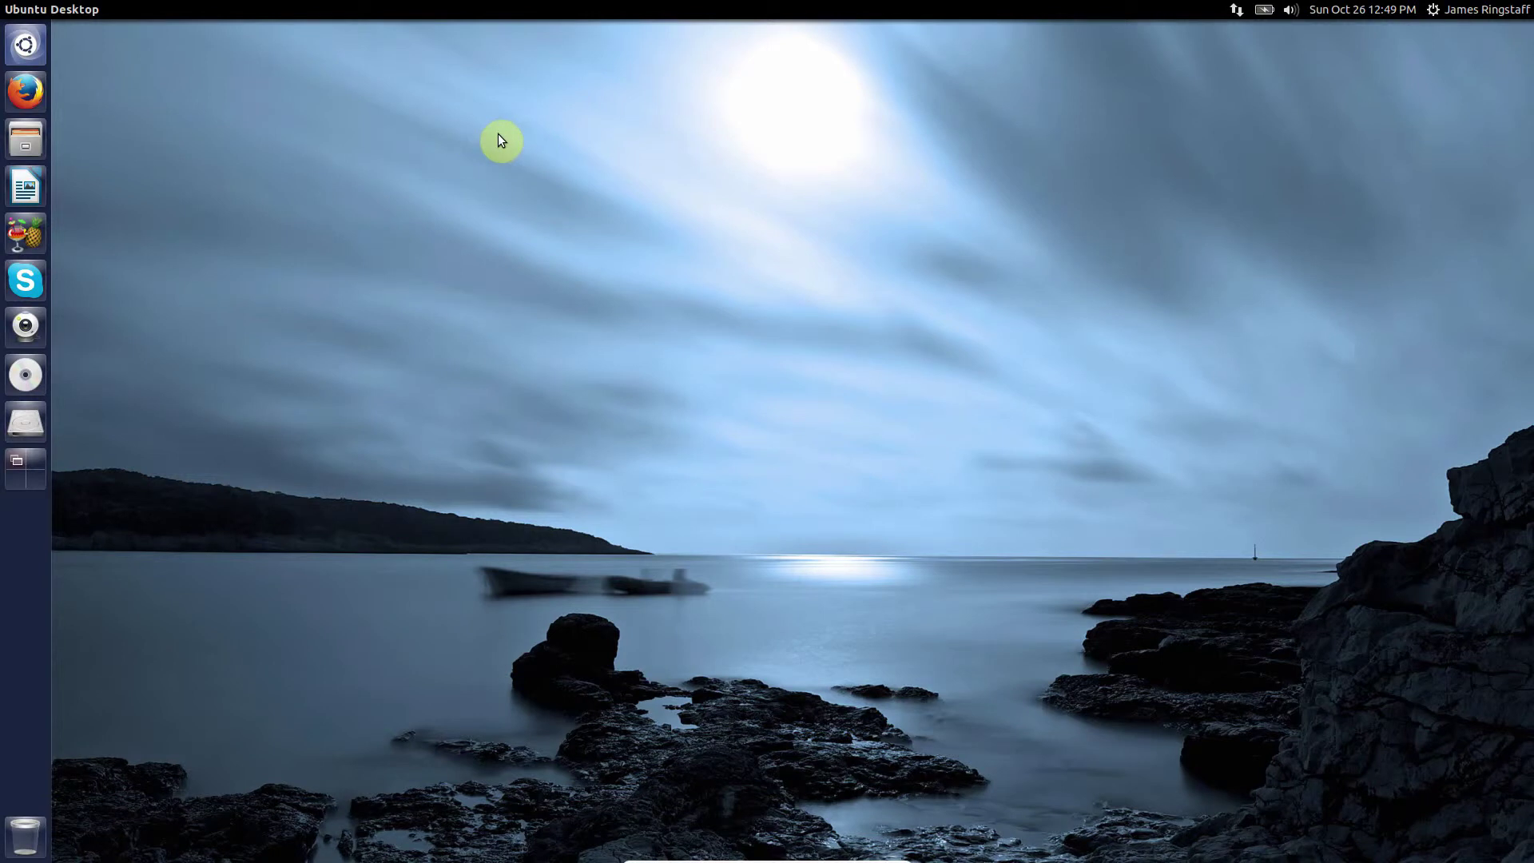
key(super)
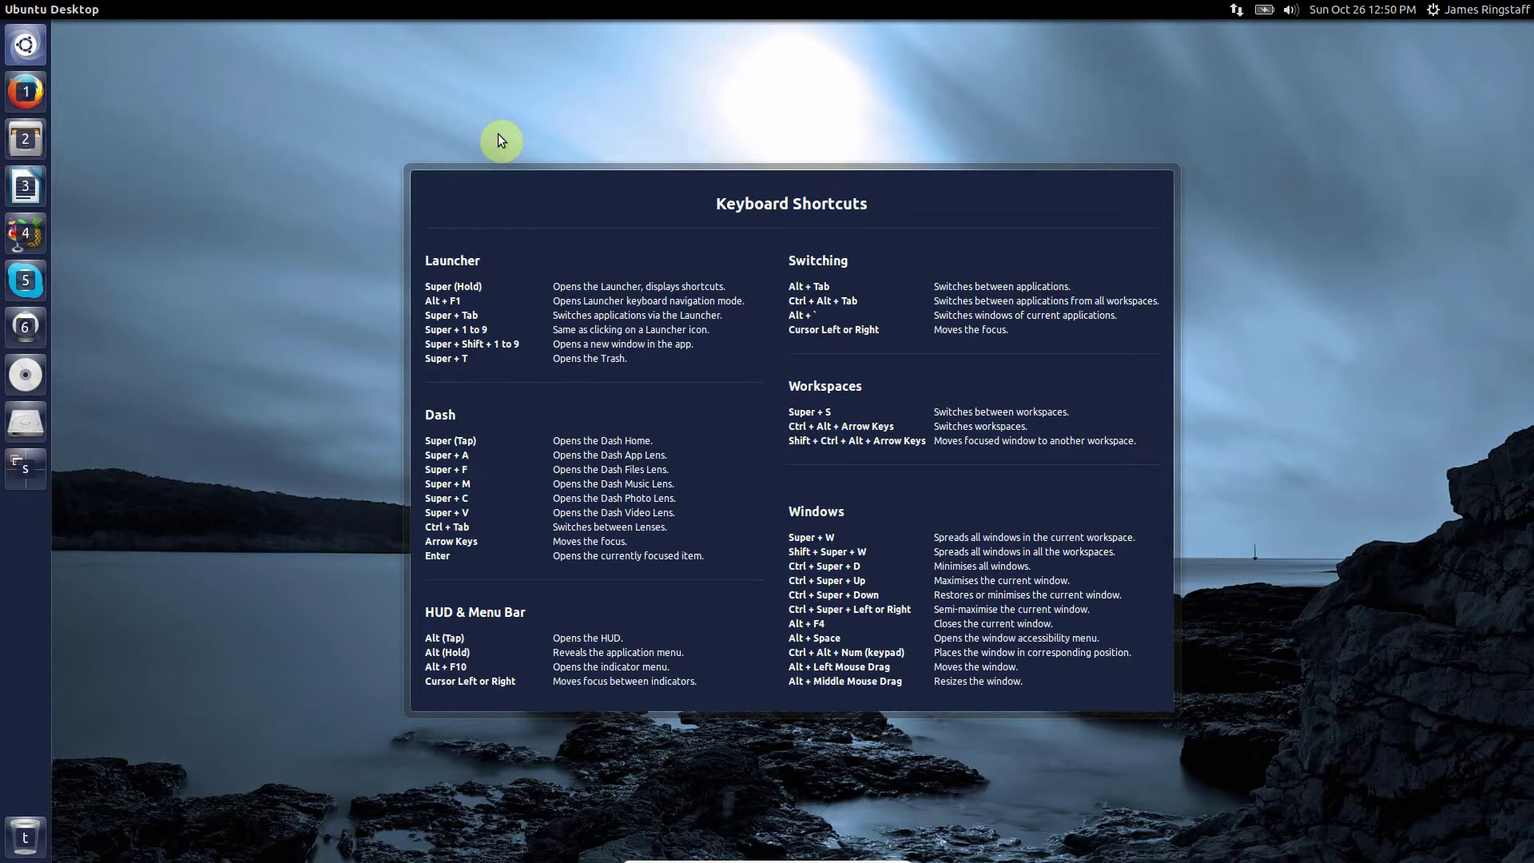
- Dismiss the shortcuts overview and bring the Ubuntu VM back as a maximised window
key(super)
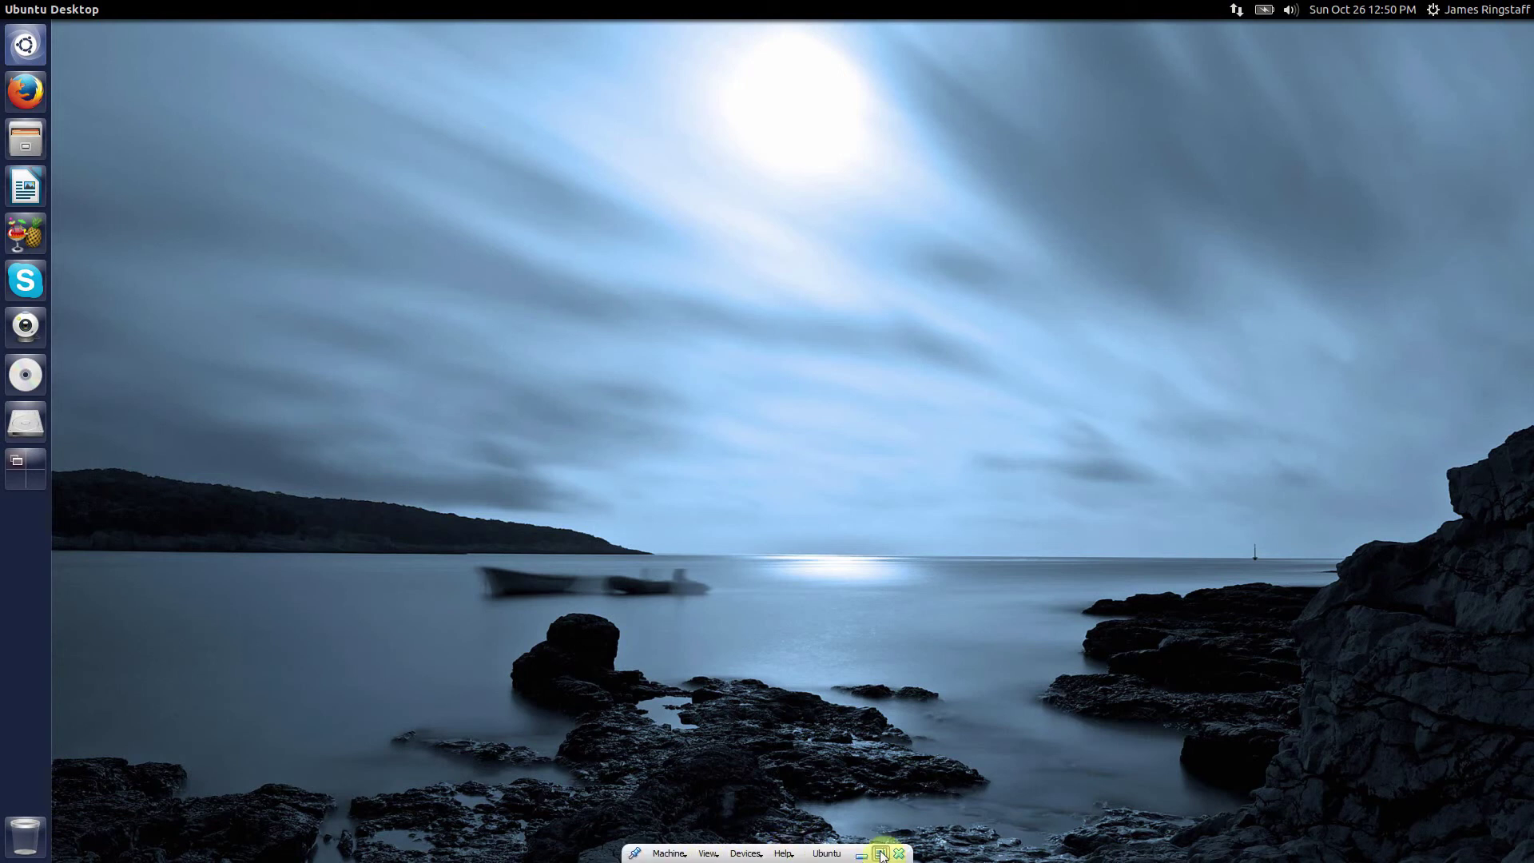
click(885, 851)
click(216, 848)
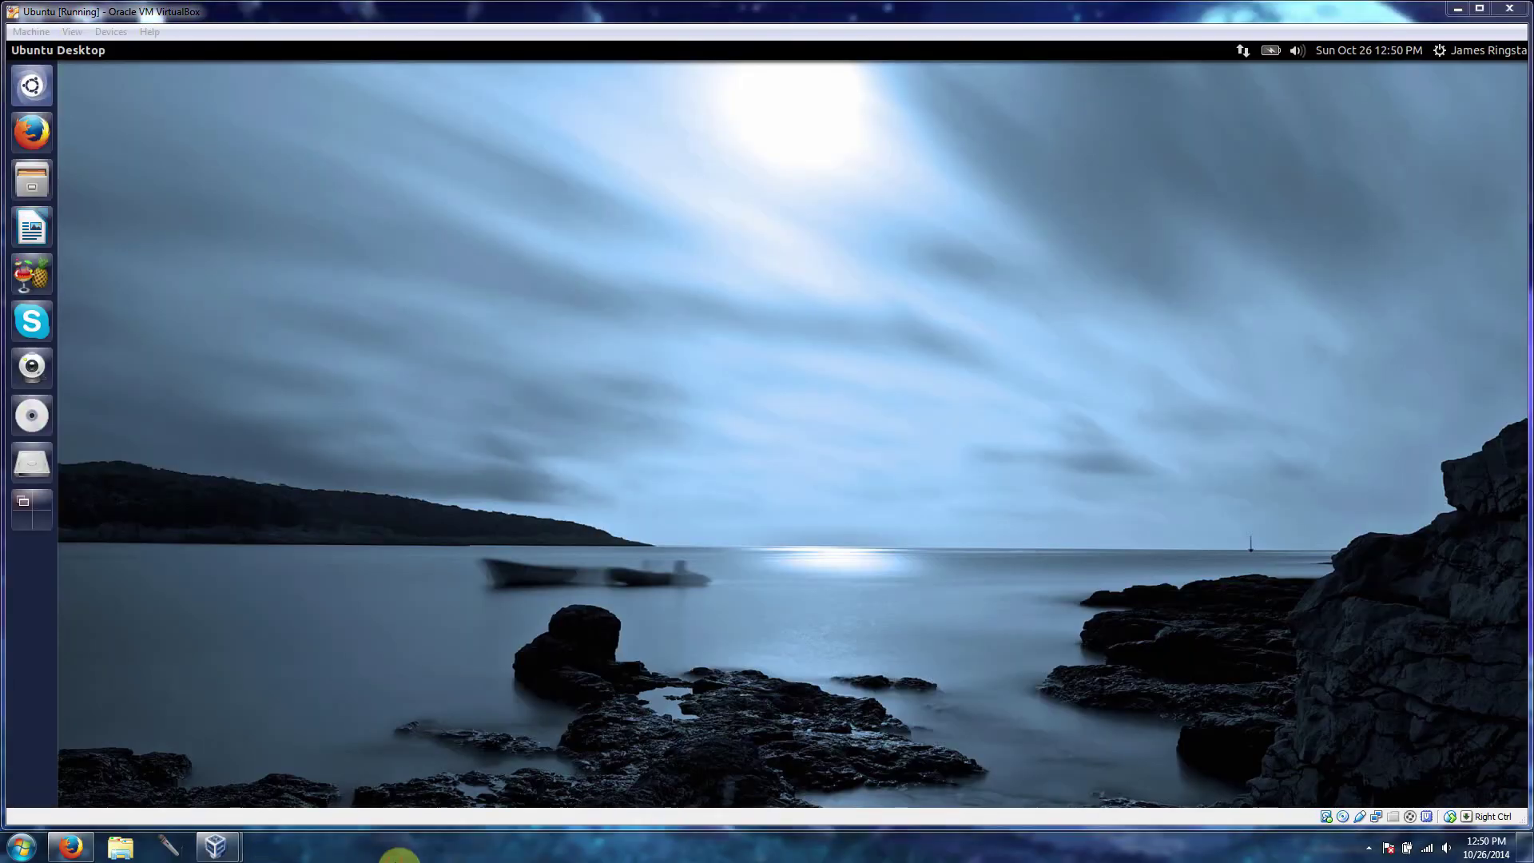